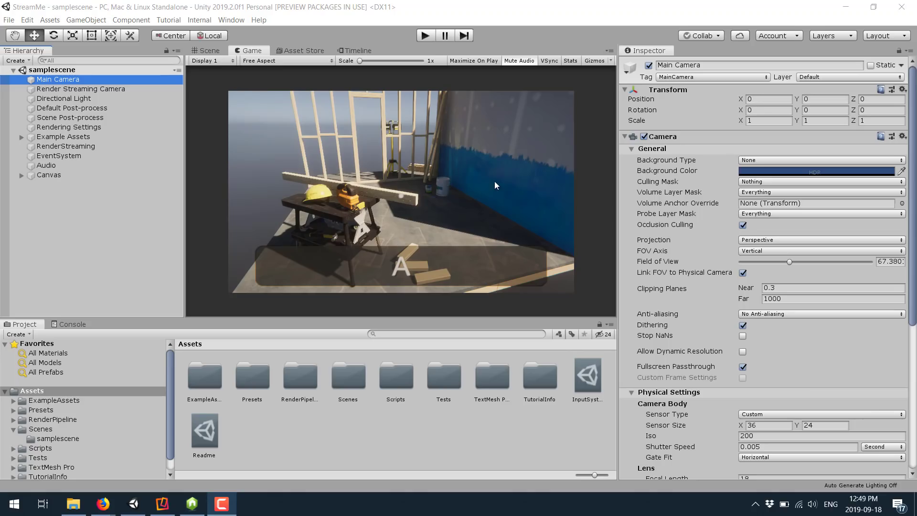
# Enter Play mode so the construction-site sample scene runs in the Unity Game view.
pyautogui.click(425, 37)
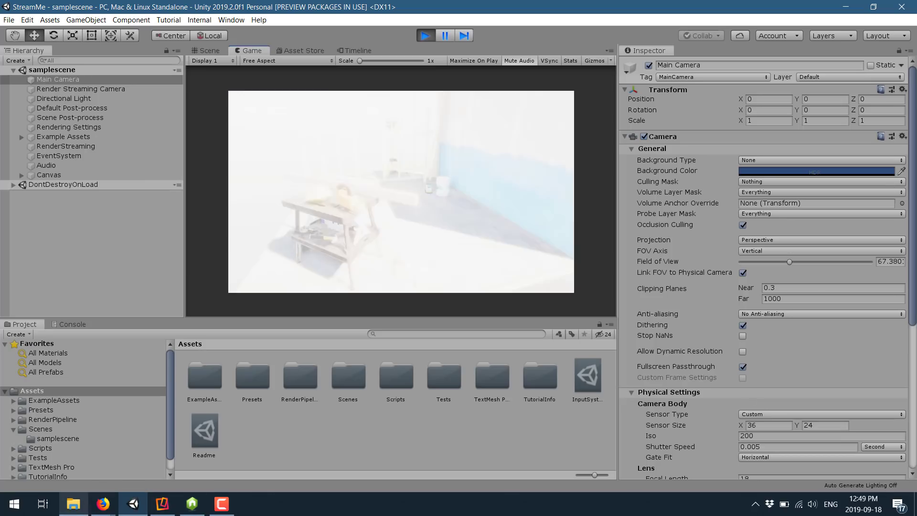
# Load the stream page at 192.168.0.169 in Firefox and start the live video.
pyautogui.moveTo(106, 510)
pyautogui.click(150, 476)
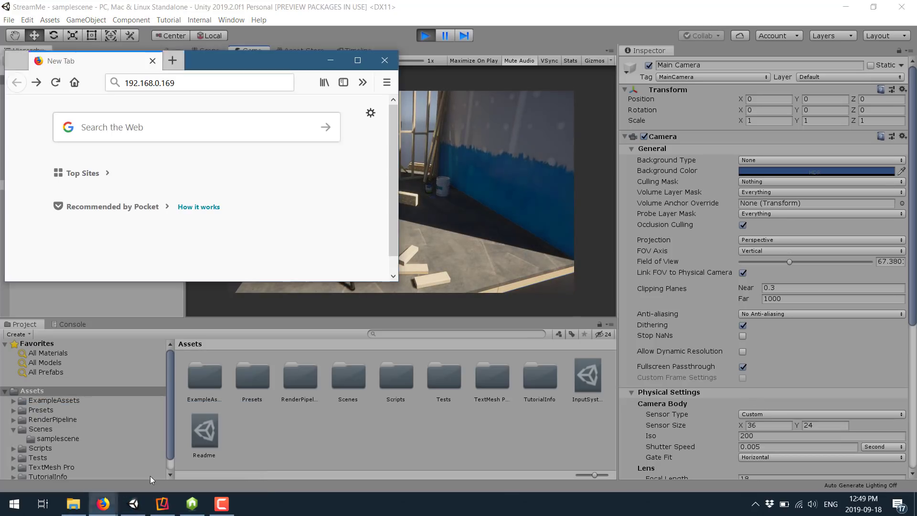
pyautogui.click(196, 82)
pyautogui.press('Return')
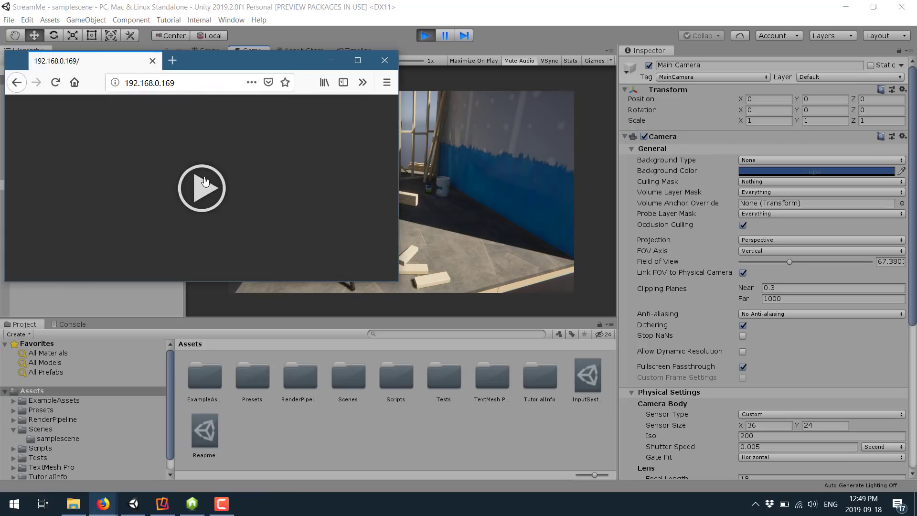
pyautogui.click(205, 181)
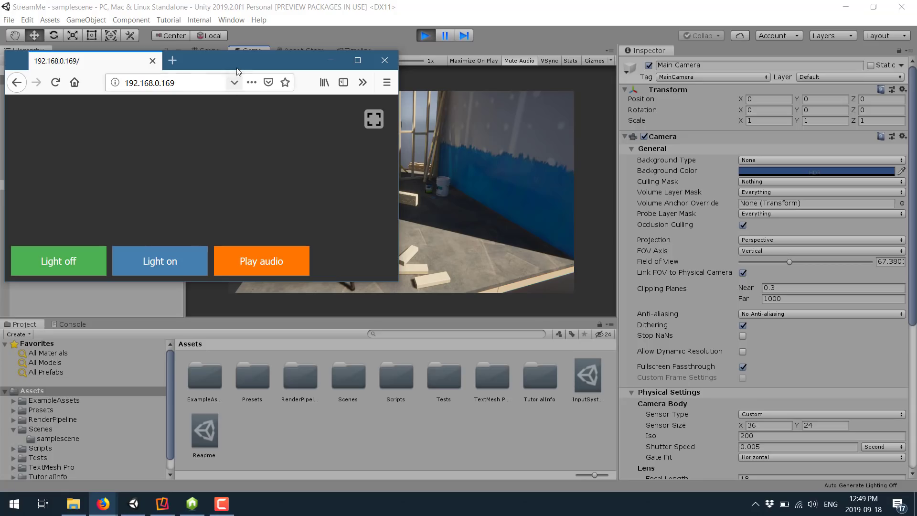
# Move the browser down, then pull the camera back with S to a wide view.
pyautogui.moveTo(236, 67); pyautogui.dragTo(227, 286)
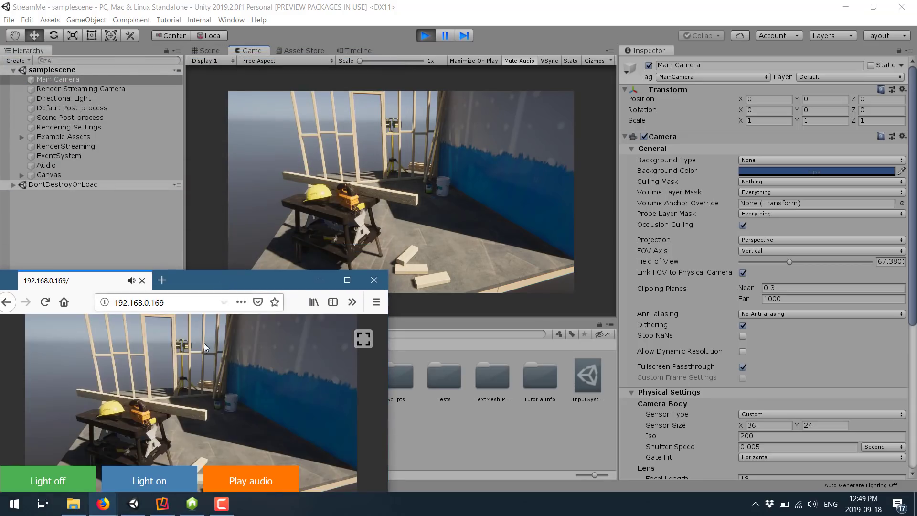
pyautogui.press('s')
pyautogui.moveTo(200, 376)
pyautogui.mouseDown()
pyautogui.moveTo(210, 376)
pyautogui.moveTo(203, 371)
pyautogui.mouseUp()
pyautogui.press('s')
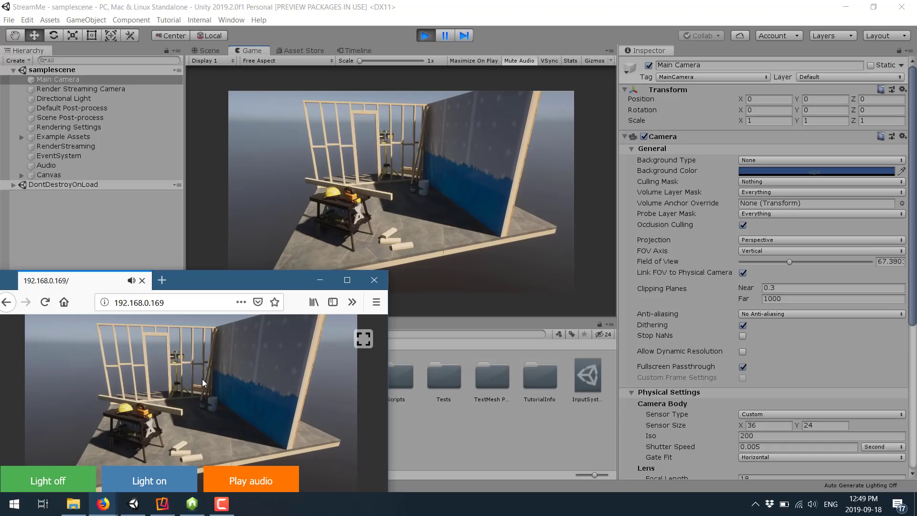
pyautogui.click(163, 504)
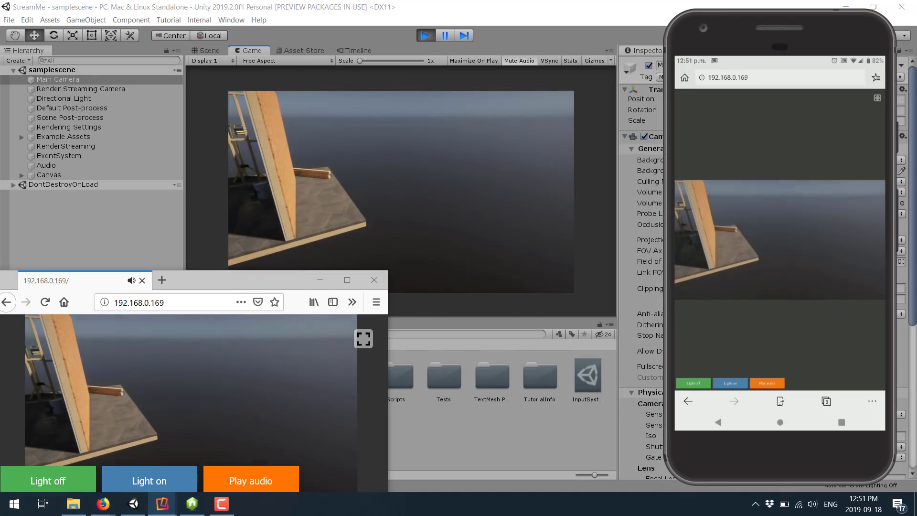
# Turn the streamed camera toward the wall, switch the light off, and bring Unity forward.
pyautogui.moveTo(203, 401); pyautogui.dragTo(156, 414)
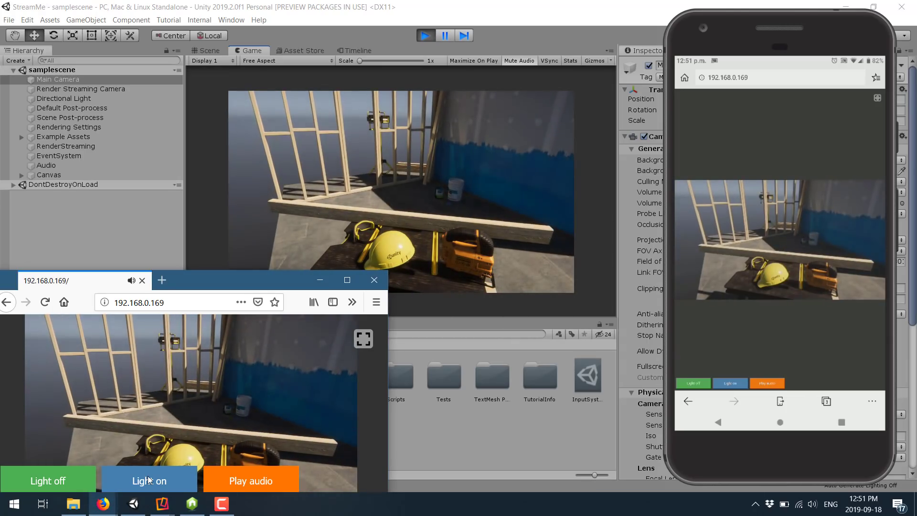
pyautogui.click(63, 482)
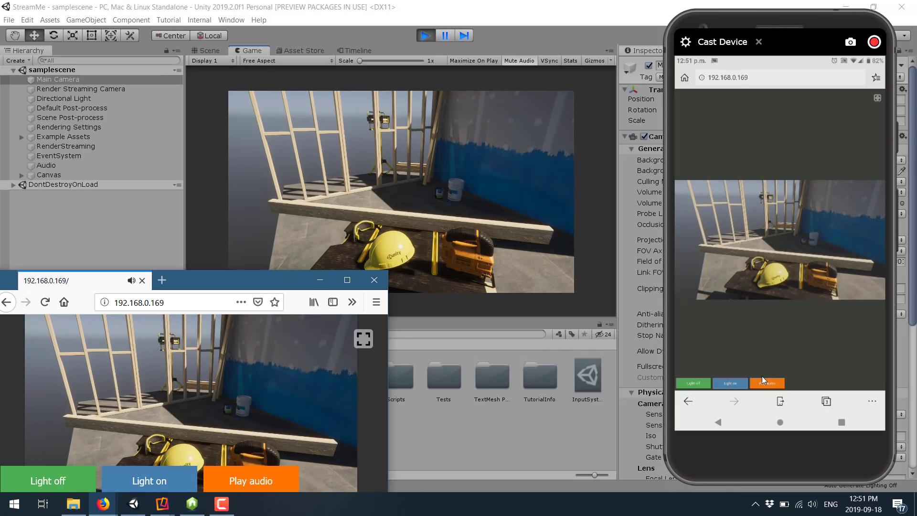
pyautogui.click(459, 113)
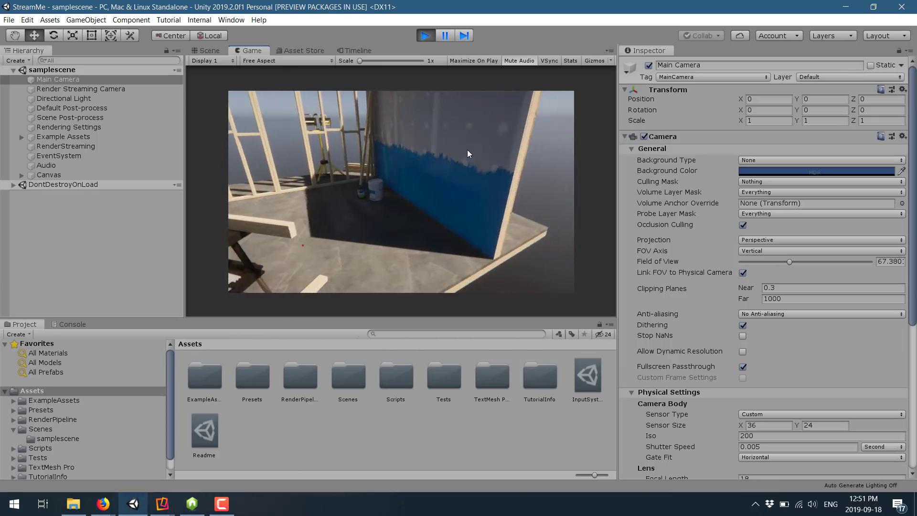
# Set the Vysor phone mirror to Always On Top, then turn the camera toward the hard hat.
pyautogui.click(171, 511)
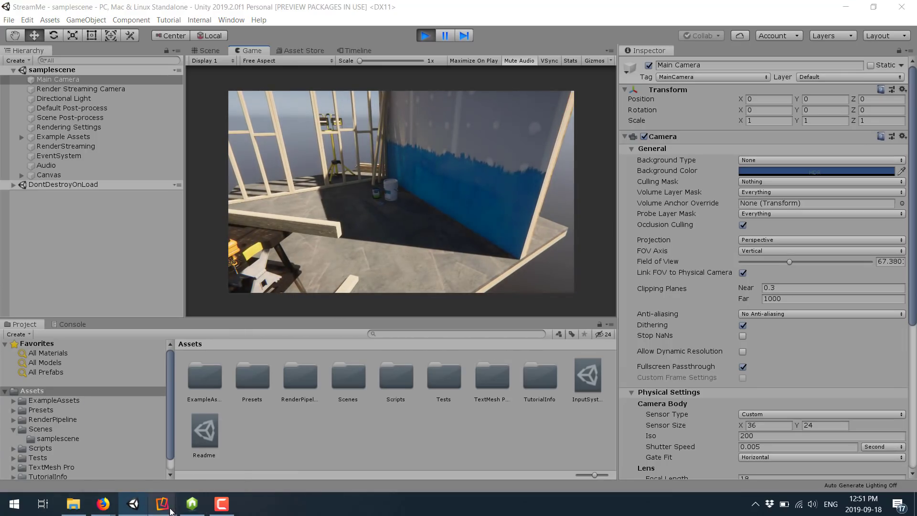
pyautogui.click(218, 451)
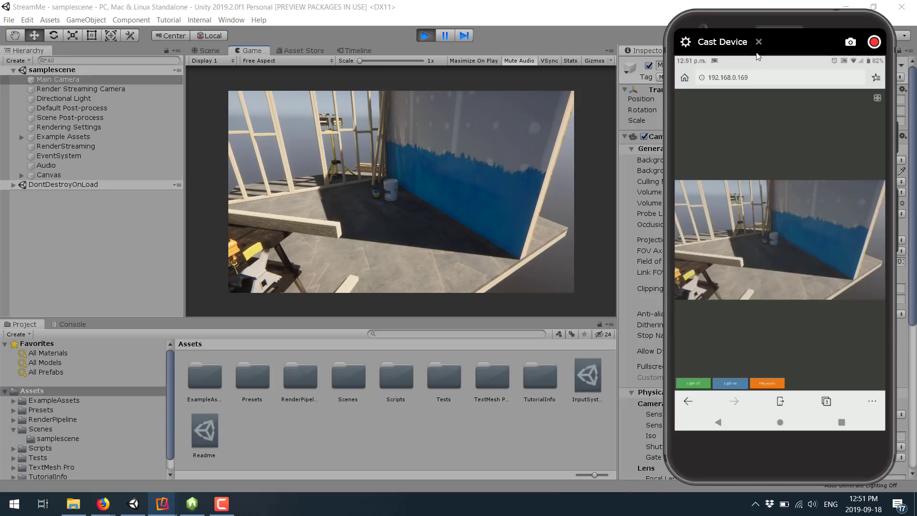
pyautogui.moveTo(756, 54)
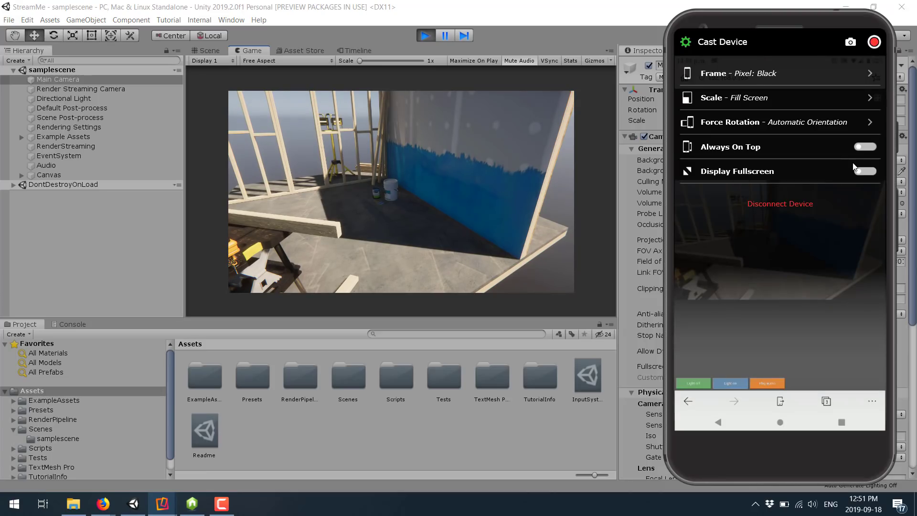
pyautogui.click(869, 148)
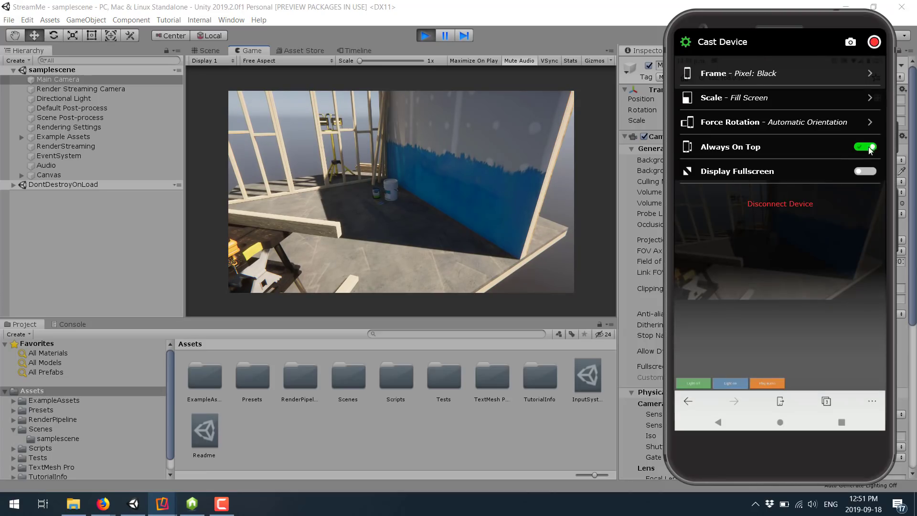
pyautogui.click(430, 197)
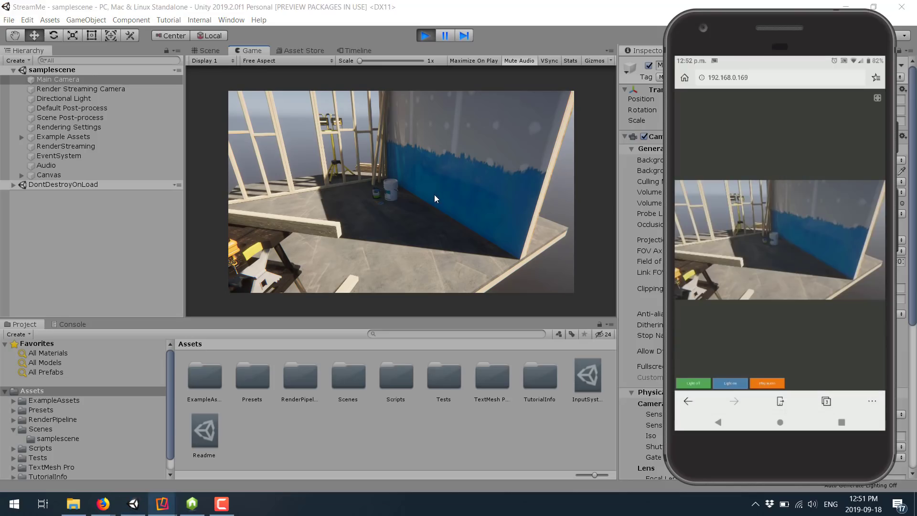
pyautogui.click(418, 187)
pyautogui.moveTo(399, 186)
pyautogui.mouseDown(button='right')
pyautogui.moveTo(370, 190)
pyautogui.moveTo(408, 188)
pyautogui.moveTo(392, 203)
pyautogui.moveTo(378, 191)
pyautogui.moveTo(399, 177)
pyautogui.moveTo(388, 195)
pyautogui.mouseUp(button='right')
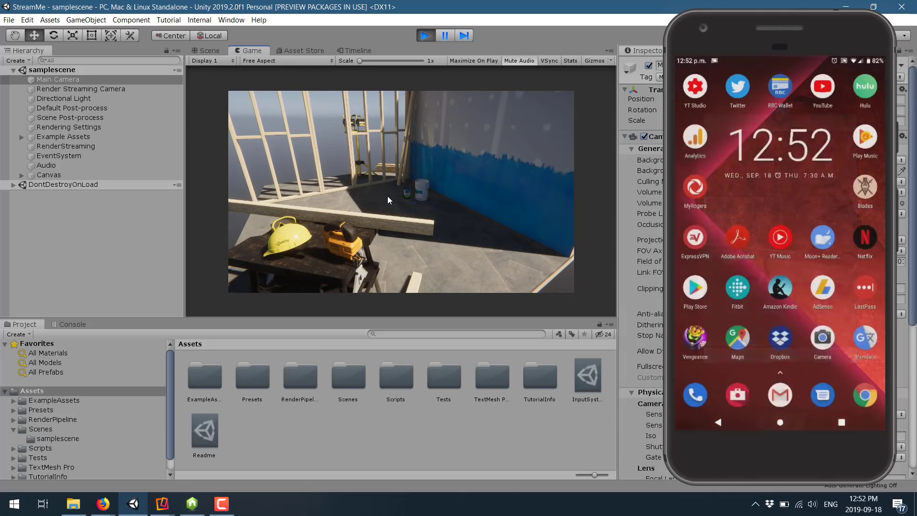
# Close the Vysor phone mirror window from its settings, then bring up Firefox's windows.
pyautogui.click(732, 49)
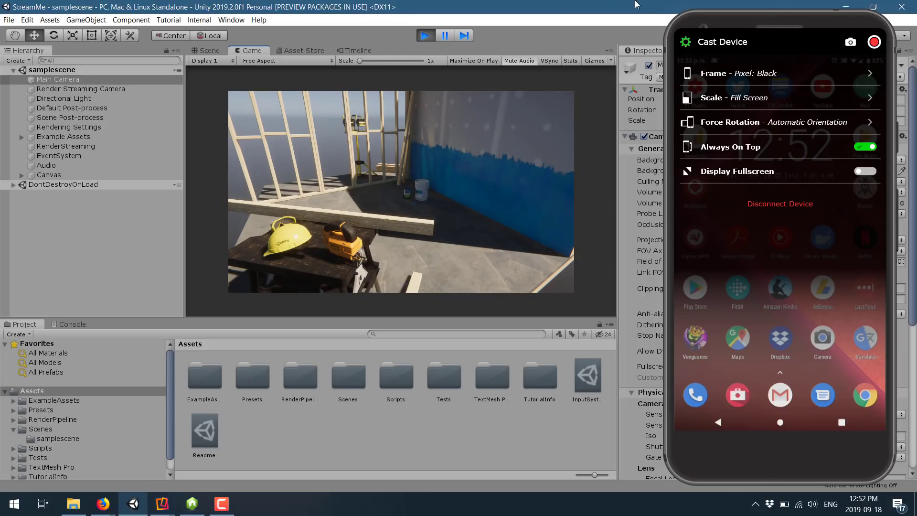
pyautogui.click(866, 147)
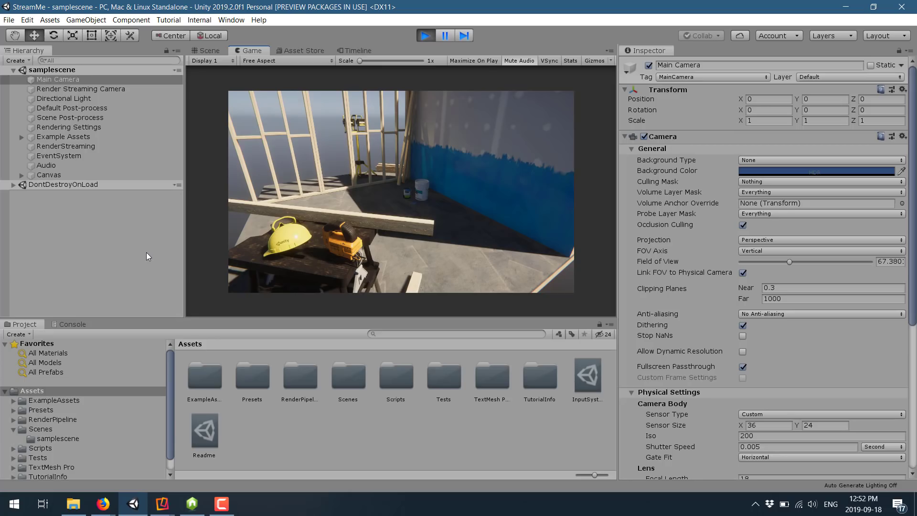
pyautogui.click(93, 510)
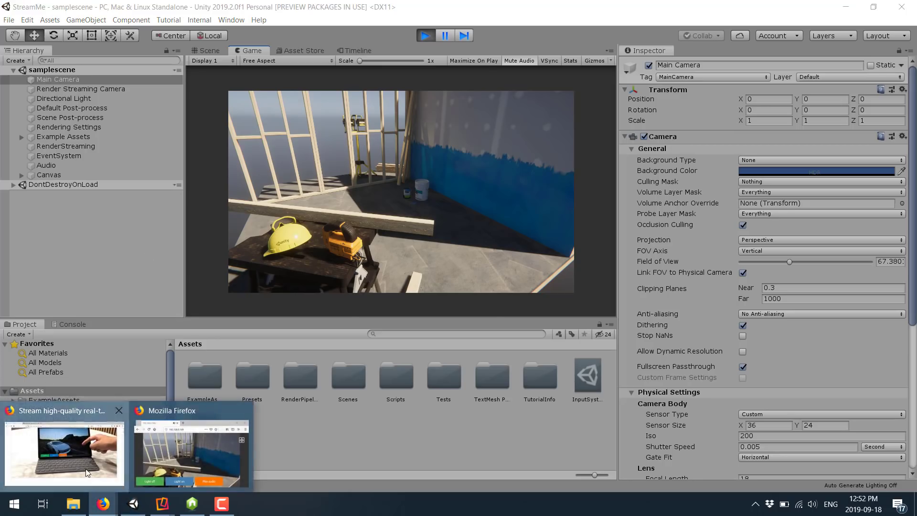
# Switch to the Unity blog post on Render Streaming and scroll through the article.
pyautogui.click(64, 452)
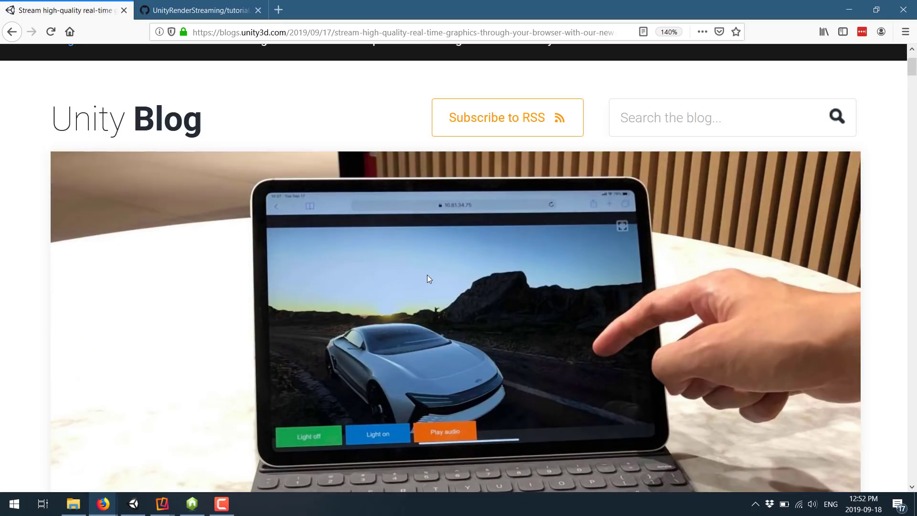
pyautogui.scroll(-10, 426, 275)
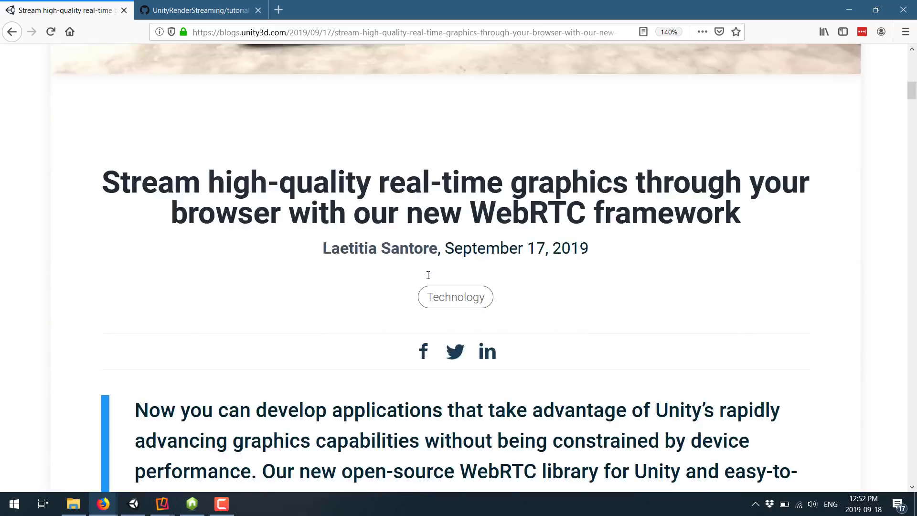
pyautogui.scroll(-8, 428, 276)
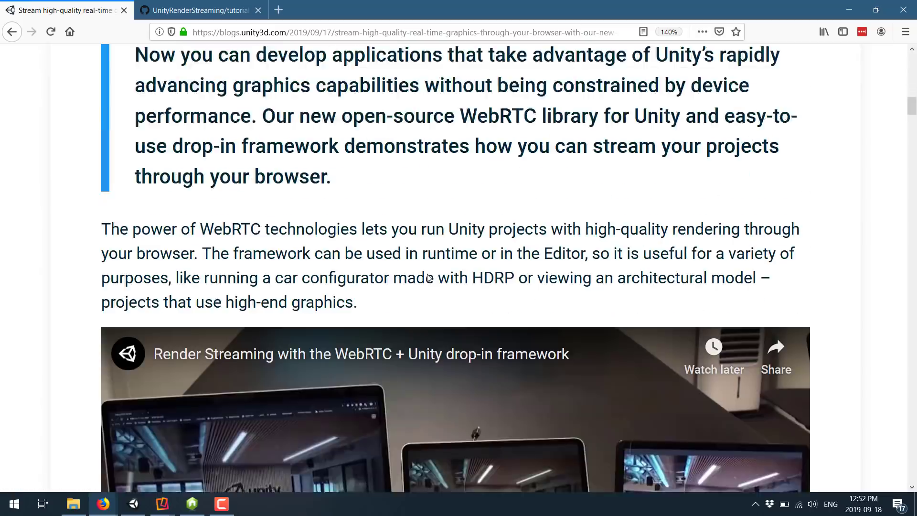
pyautogui.scroll(-3, 428, 277)
pyautogui.scroll(-6, 428, 278)
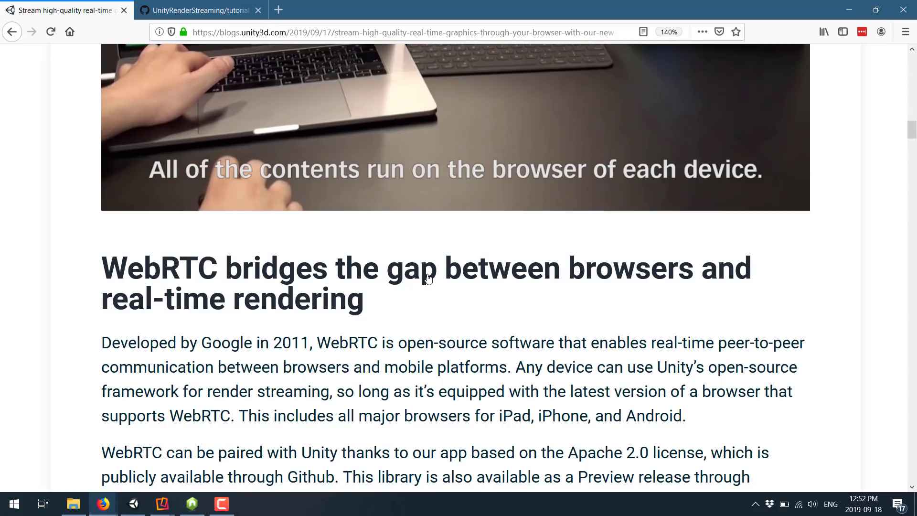
pyautogui.scroll(-4, 428, 278)
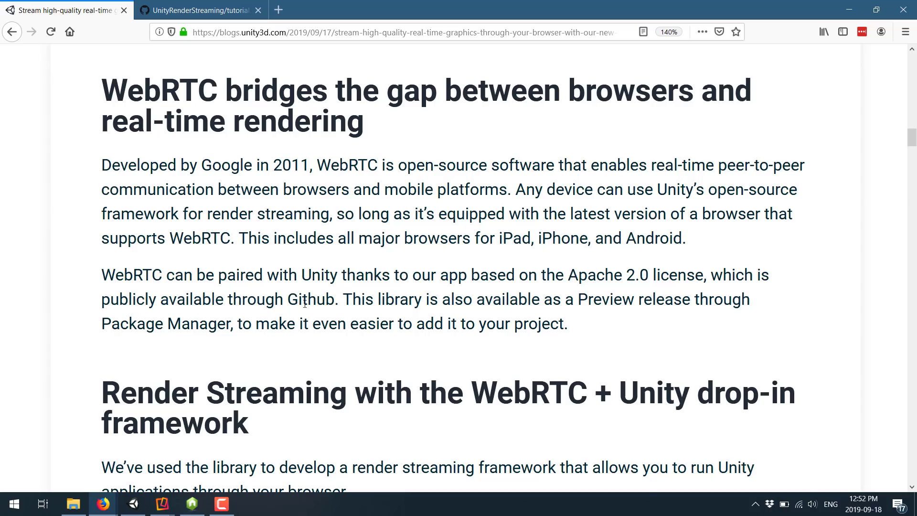
pyautogui.scroll(-8, 305, 304)
pyautogui.scroll(-10, 319, 297)
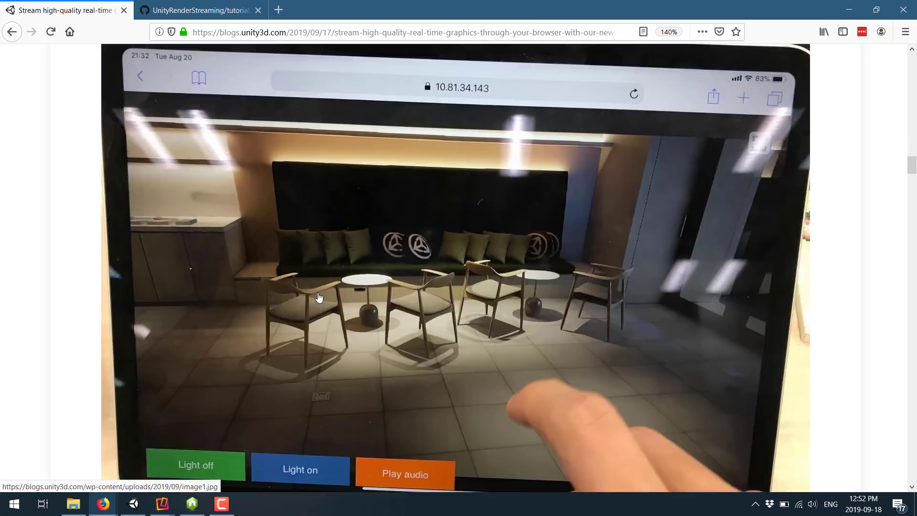
pyautogui.scroll(-3, 319, 289)
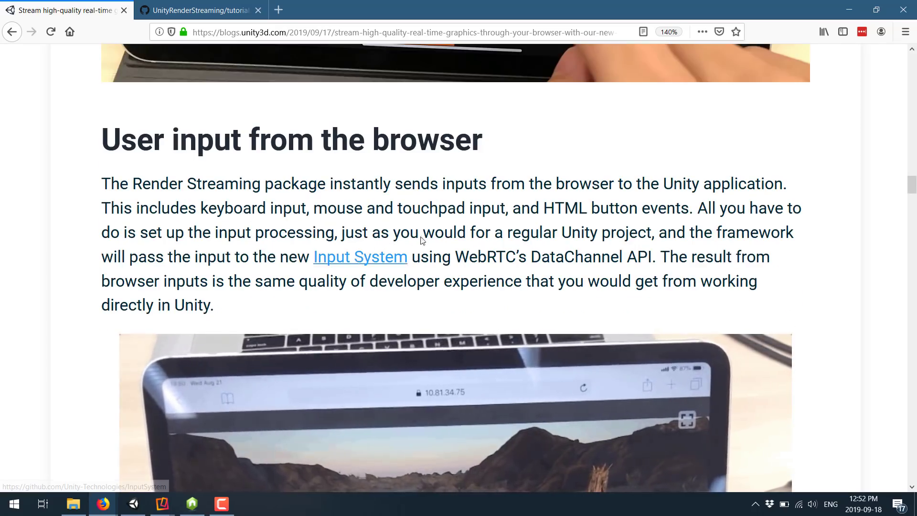
pyautogui.scroll(-10, 492, 227)
pyautogui.scroll(-9, 492, 226)
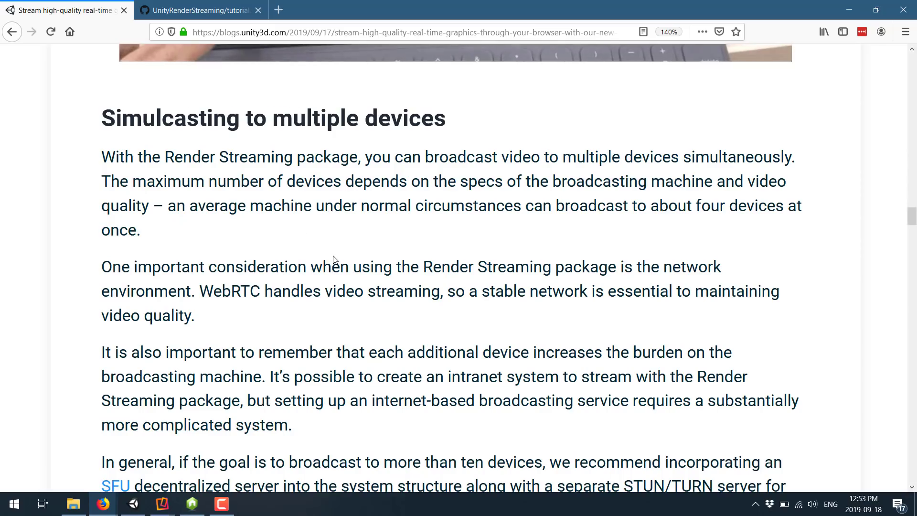
pyautogui.scroll(-3, 334, 259)
# Highlight the sentence about broadcasting to ten devices, read to the end, then open the GitHub tutorial tab.
pyautogui.moveTo(212, 372); pyautogui.dragTo(410, 410)
pyautogui.click(410, 411)
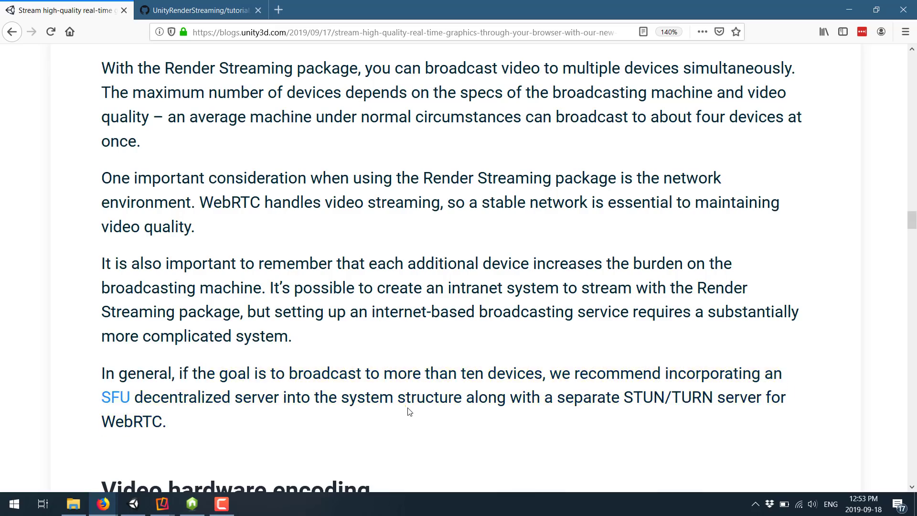
pyautogui.scroll(-3, 431, 363)
pyautogui.scroll(-6, 431, 363)
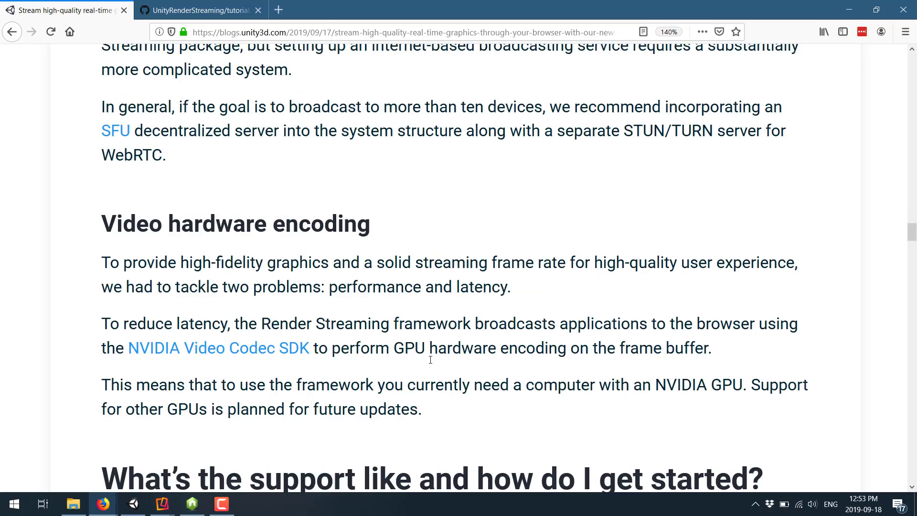
pyautogui.scroll(-3, 431, 363)
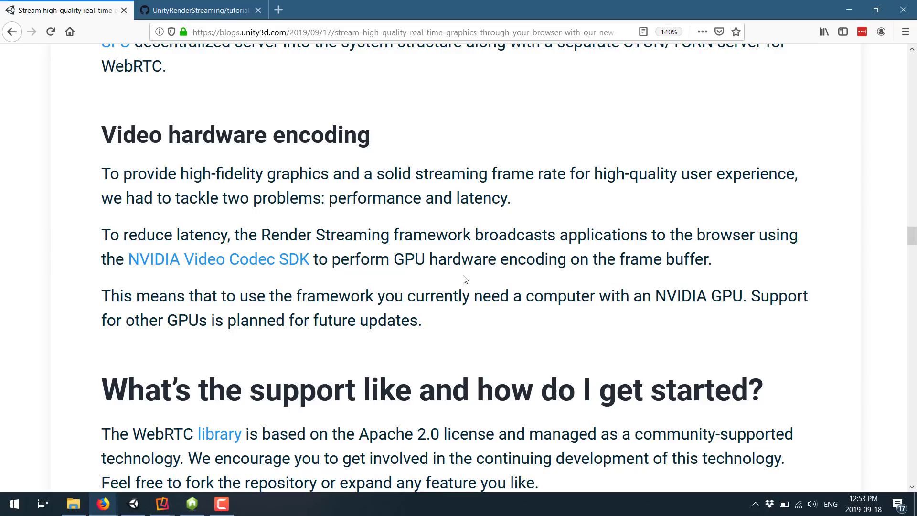
pyautogui.scroll(-5, 446, 234)
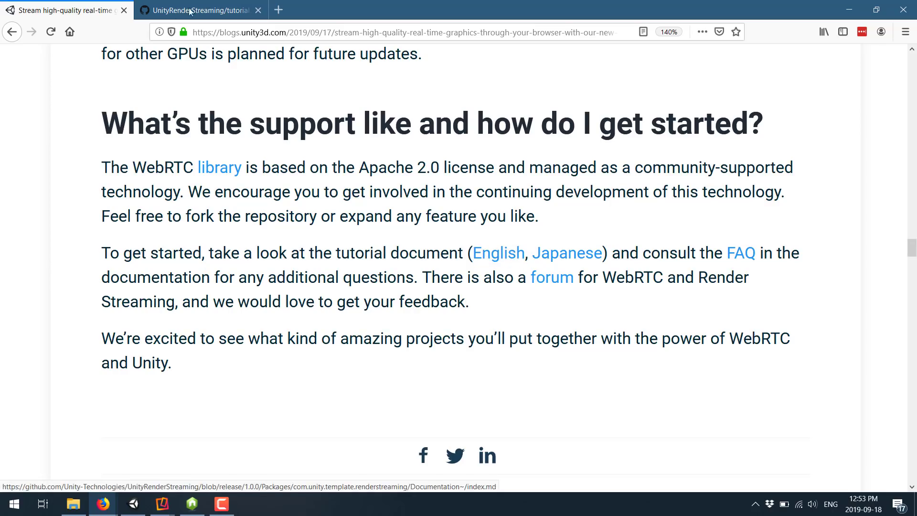
pyautogui.click(209, 10)
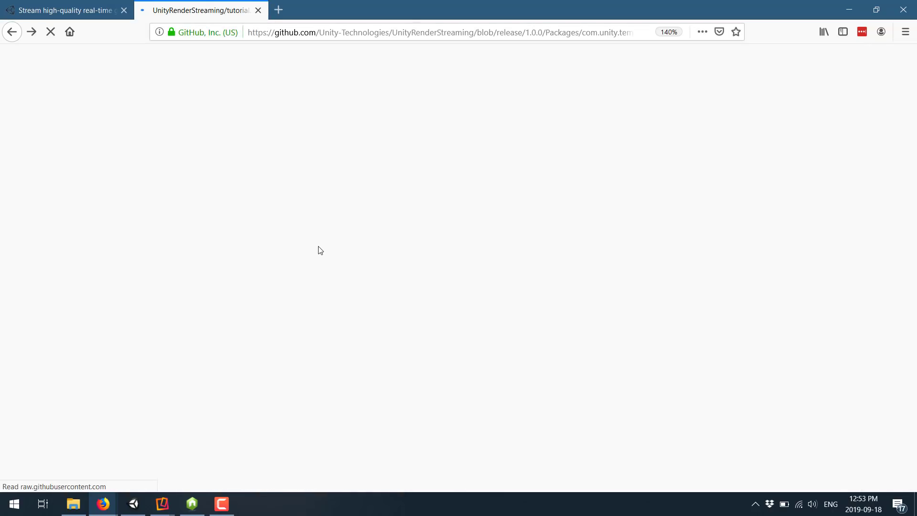
# Scroll to 'Download the Package' and open the 'Github Release' link in a new tab.
pyautogui.scroll(-7, 355, 248)
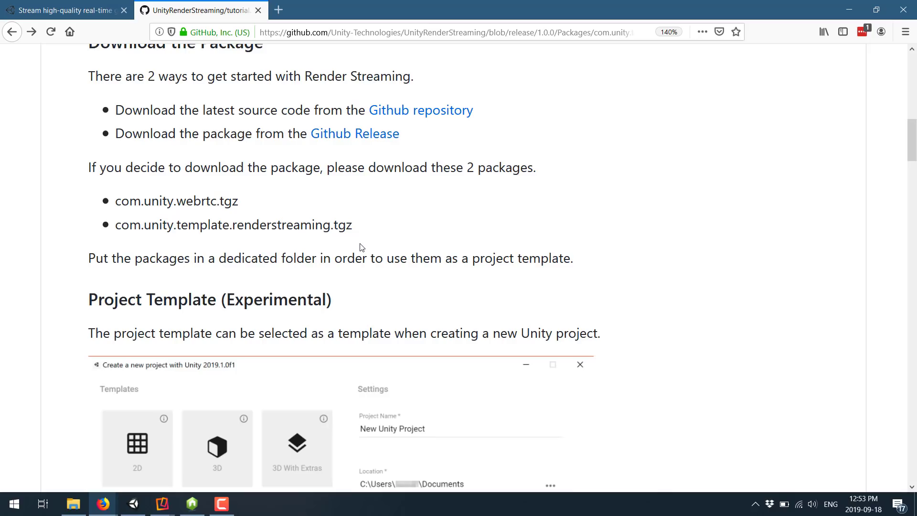
pyautogui.middleClick(339, 139)
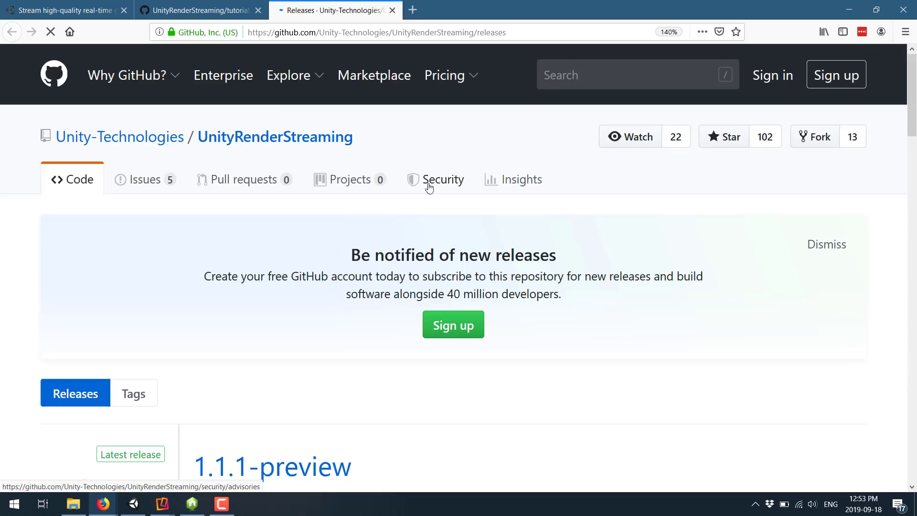
# Look over the 1.1.1-preview assets, return to the top, and open Unity-Technologies.
pyautogui.scroll(-7, 452, 269)
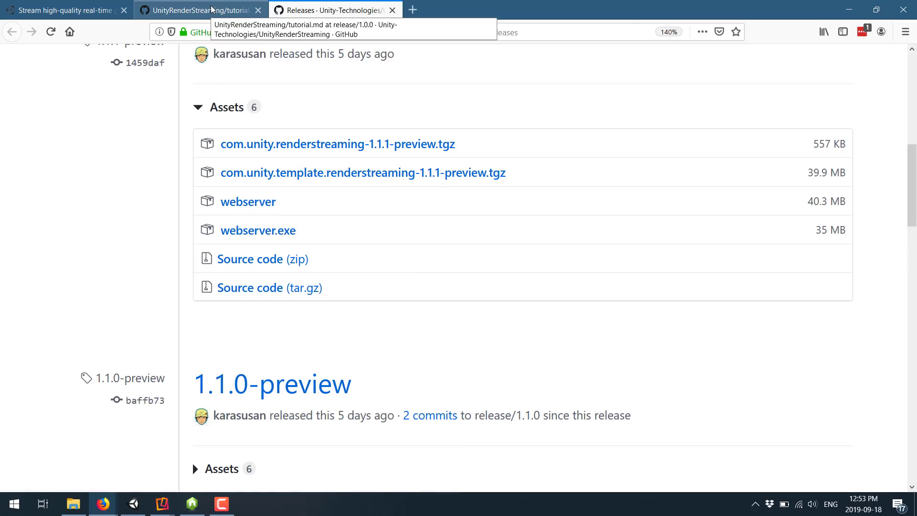
pyautogui.press('Home')
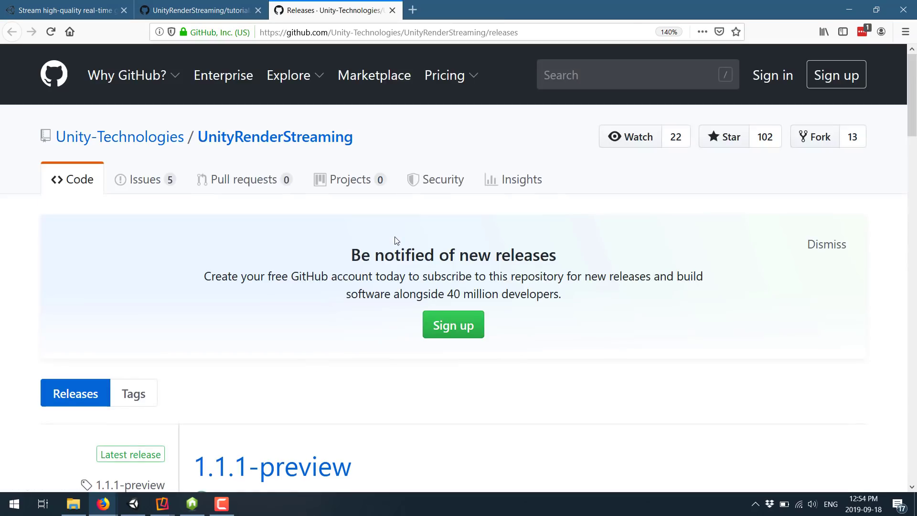
pyautogui.click(136, 144)
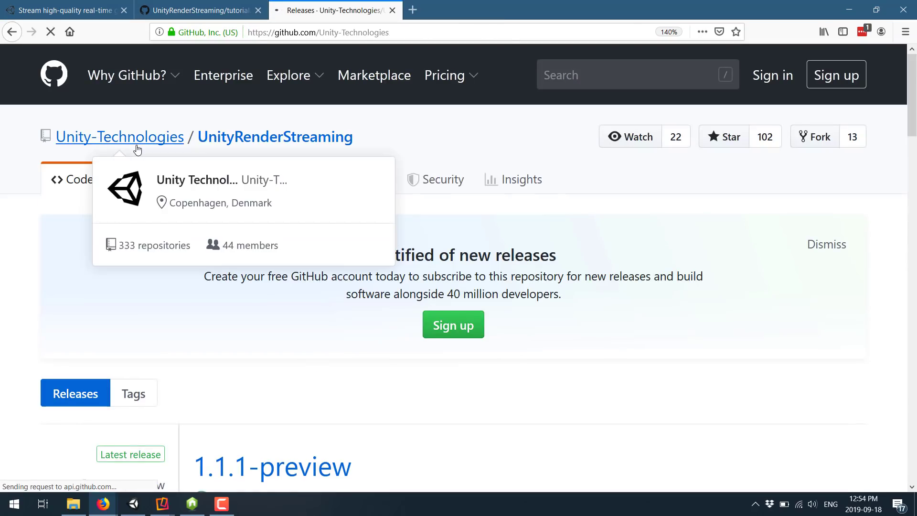
# Find 'rtc' in the repository list, open com.unity.webrtc, and go to its releases.
pyautogui.scroll(-10, 408, 243)
pyautogui.scroll(-15, 408, 243)
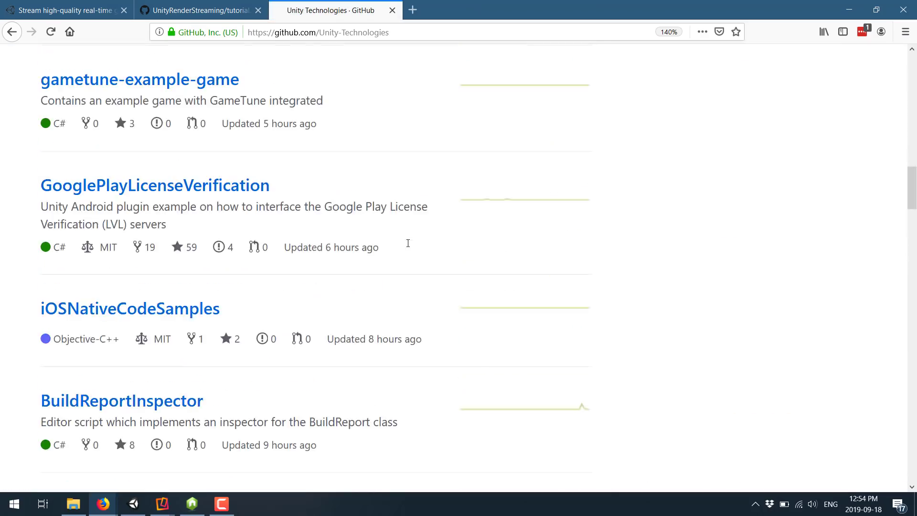
pyautogui.scroll(-15, 409, 246)
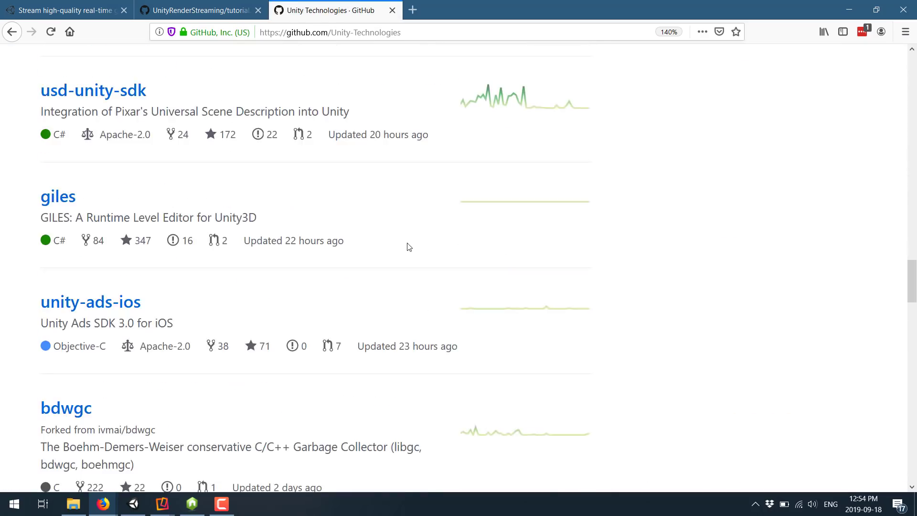
pyautogui.scroll(-12, 409, 247)
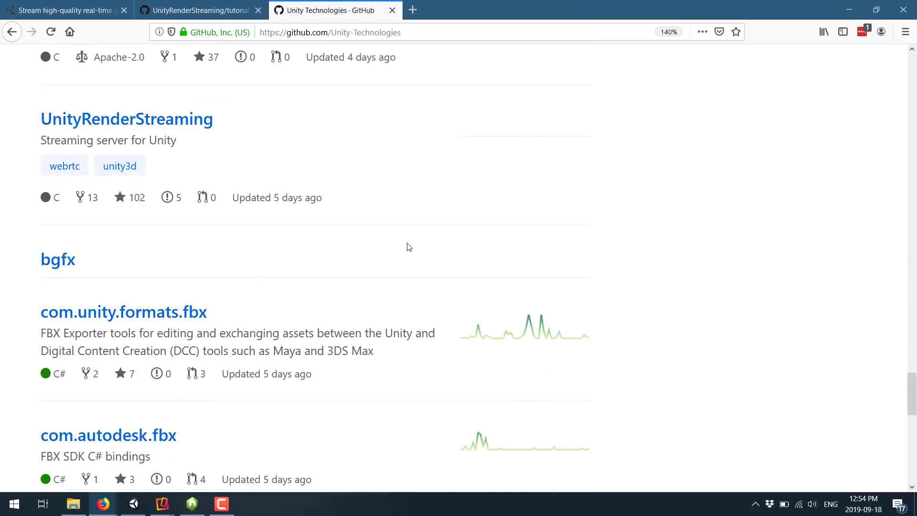
pyautogui.scroll(-6, 408, 247)
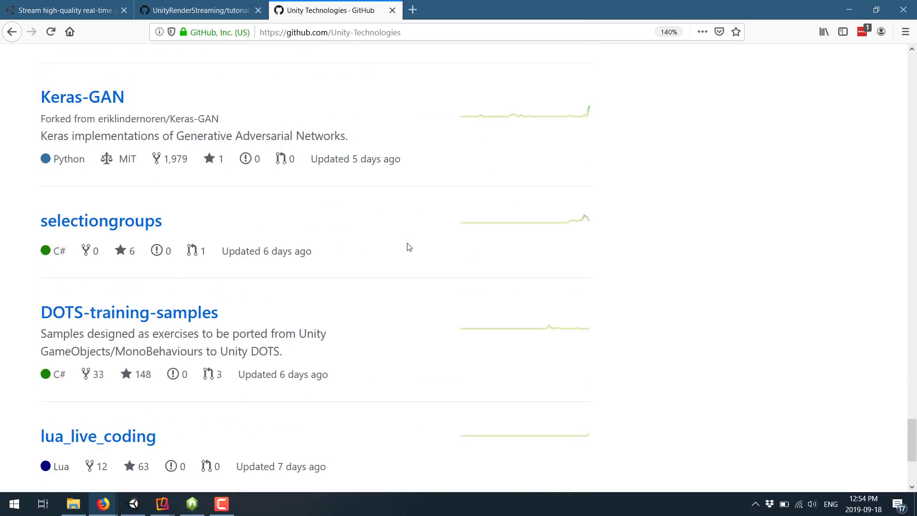
pyautogui.scroll(9, 409, 247)
pyautogui.hotkey('ctrl', 'f')
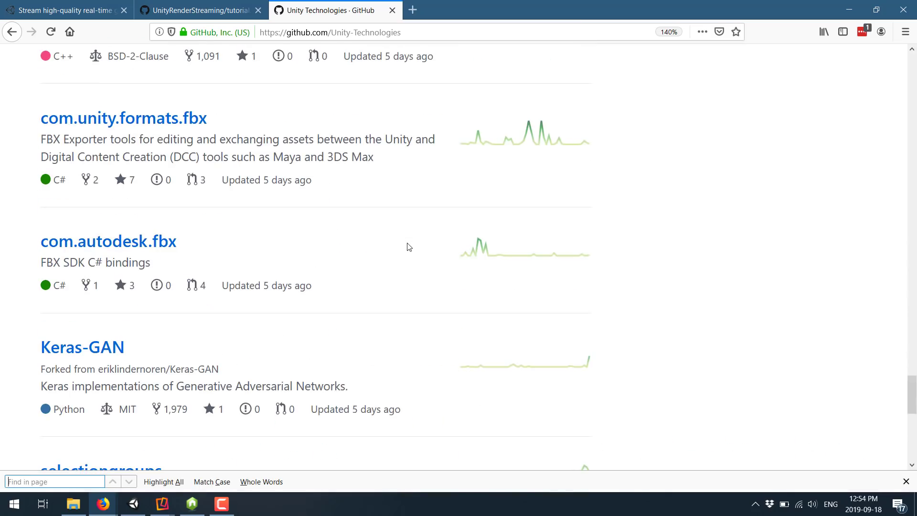
pyautogui.write('rtc')
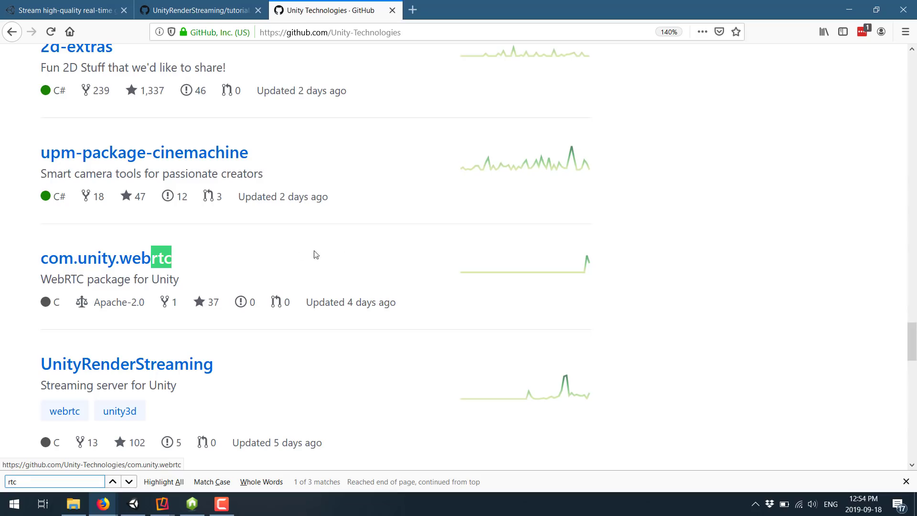
pyautogui.click(155, 263)
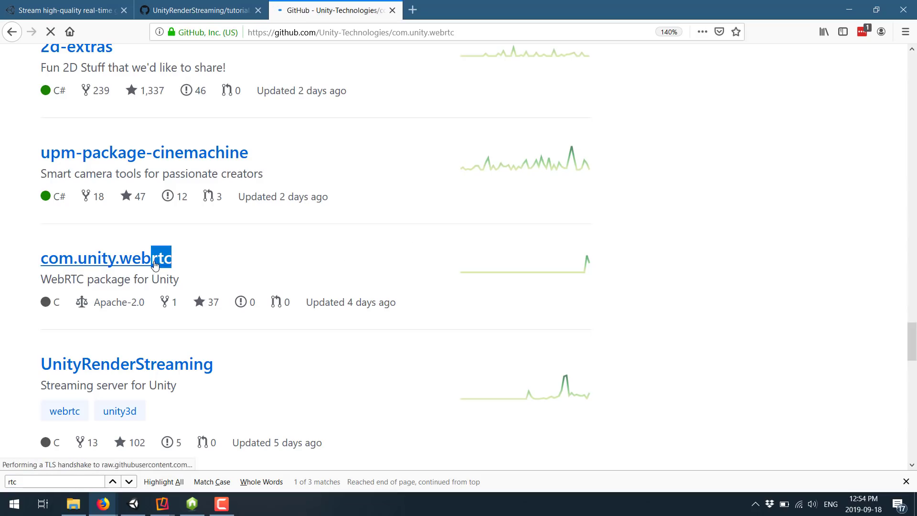
pyautogui.scroll(-3, 430, 263)
pyautogui.click(538, 259)
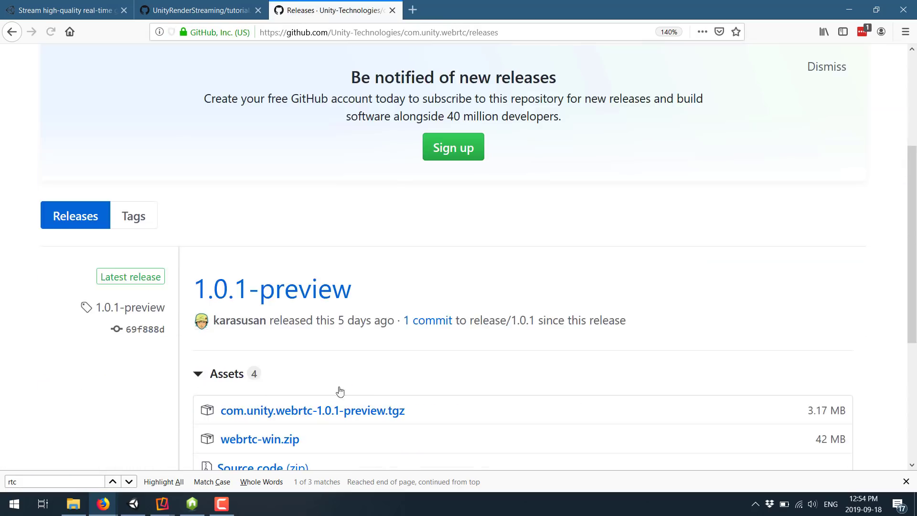
# Scroll to the four 1.0.1-preview assets, including the 42 MB webrtc-win.zip, and show hidden tray icons.
pyautogui.scroll(-2, 340, 391)
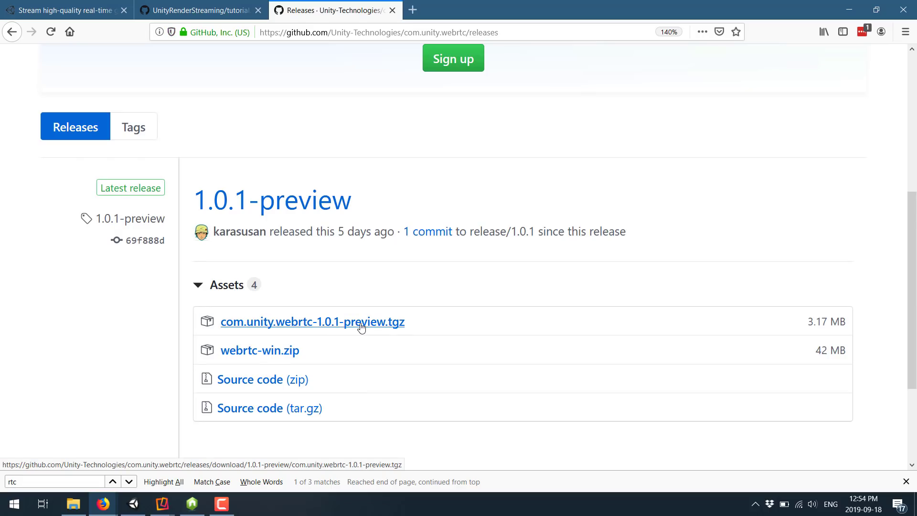
pyautogui.click(755, 506)
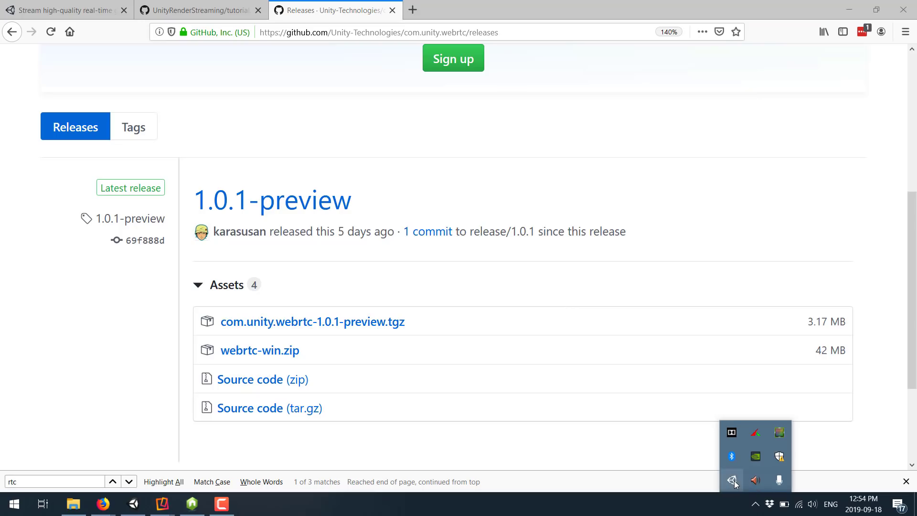
# From Unity Hub's Installs list, reveal the 2019.2.0f1 editor folder containing Unity.exe in File Explorer.
pyautogui.click(733, 481)
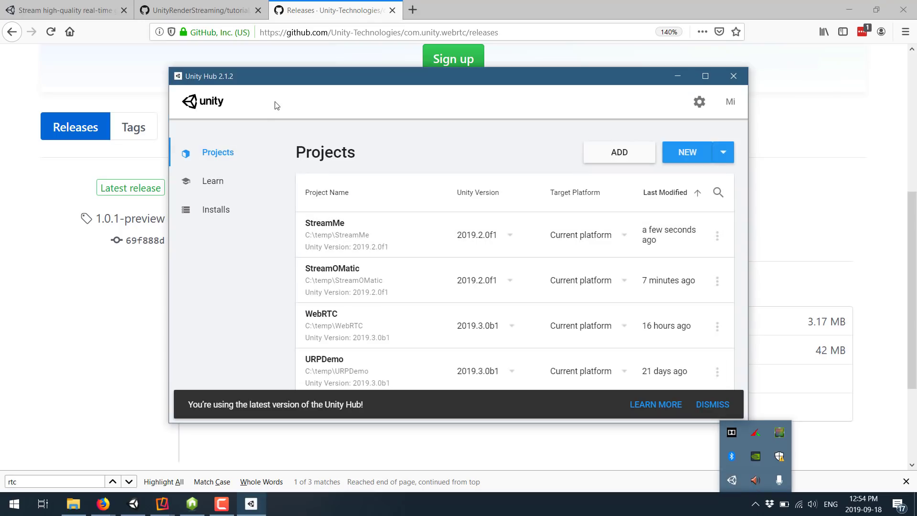
pyautogui.click(208, 213)
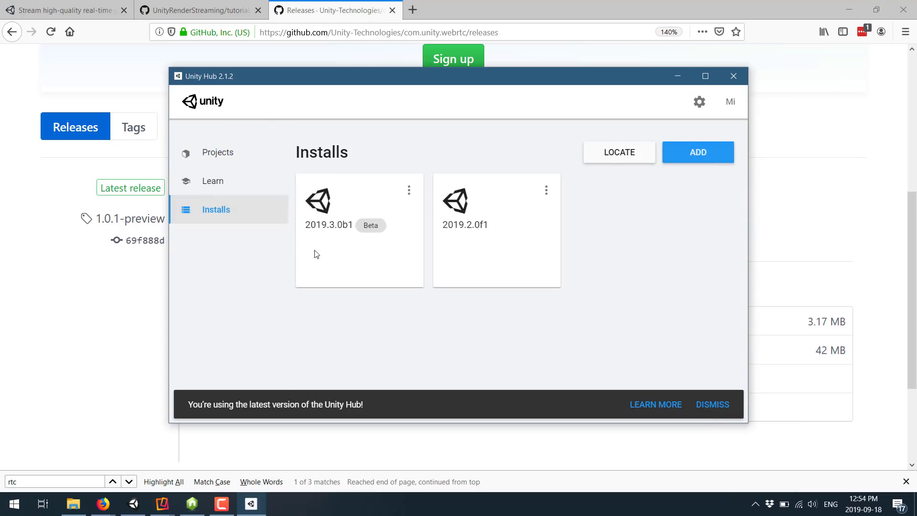
pyautogui.click(546, 192)
pyautogui.click(529, 139)
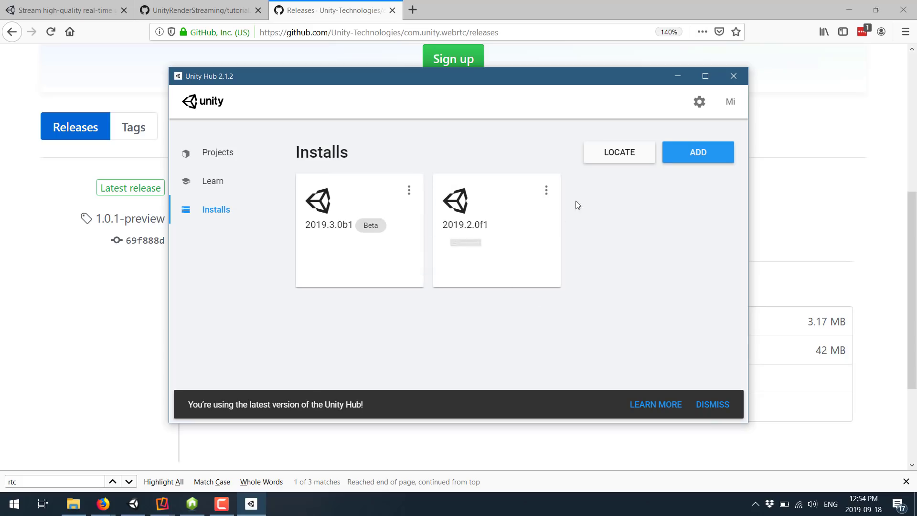
pyautogui.click(546, 191)
pyautogui.click(487, 233)
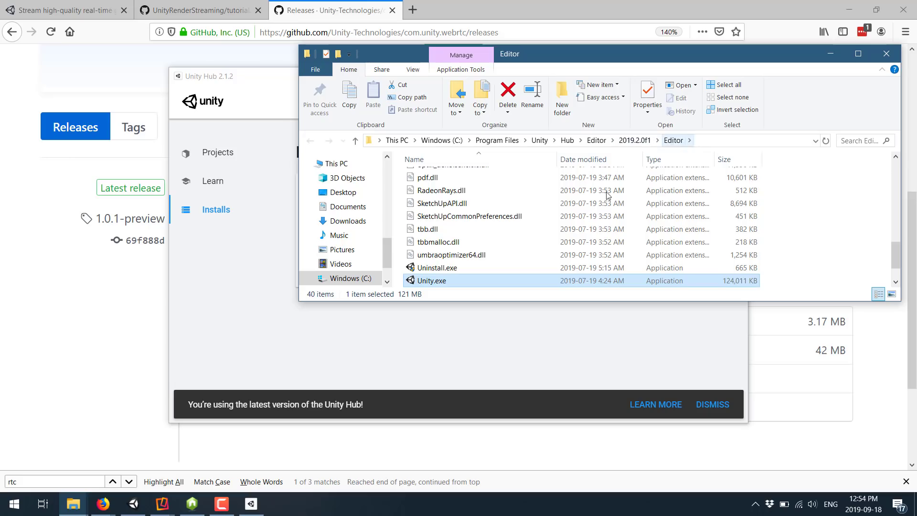
# Browse through Data\Resources\PackageManager into ProjectTemplates to see the template .tgz packages.
pyautogui.scroll(10, 506, 231)
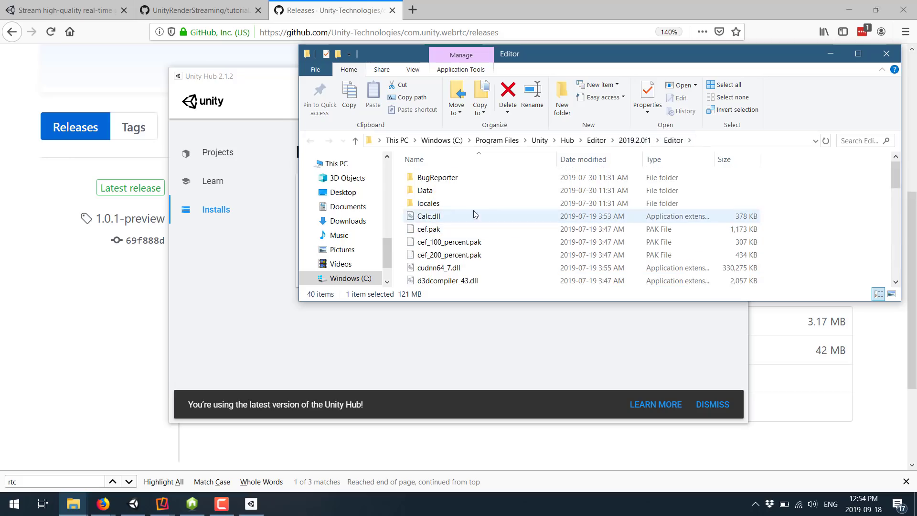
pyautogui.doubleClick(425, 190)
pyautogui.scroll(-1, 487, 204)
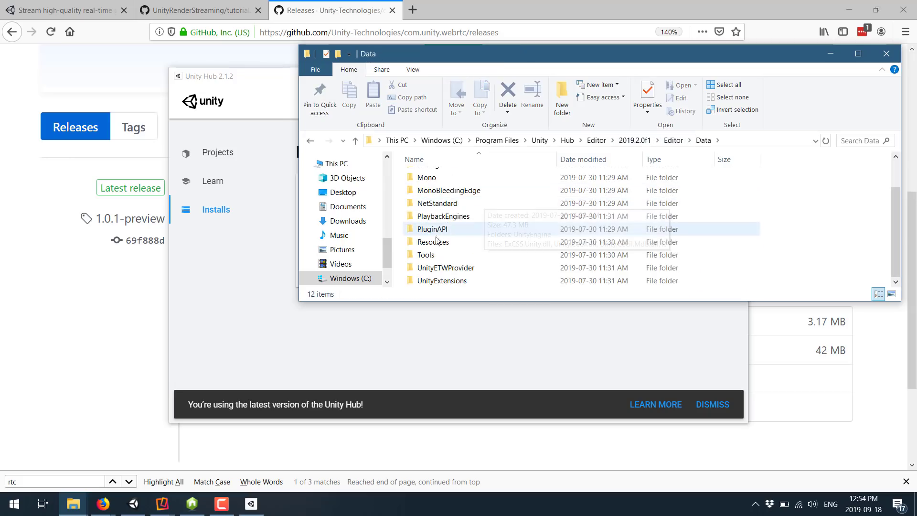
pyautogui.doubleClick(490, 242)
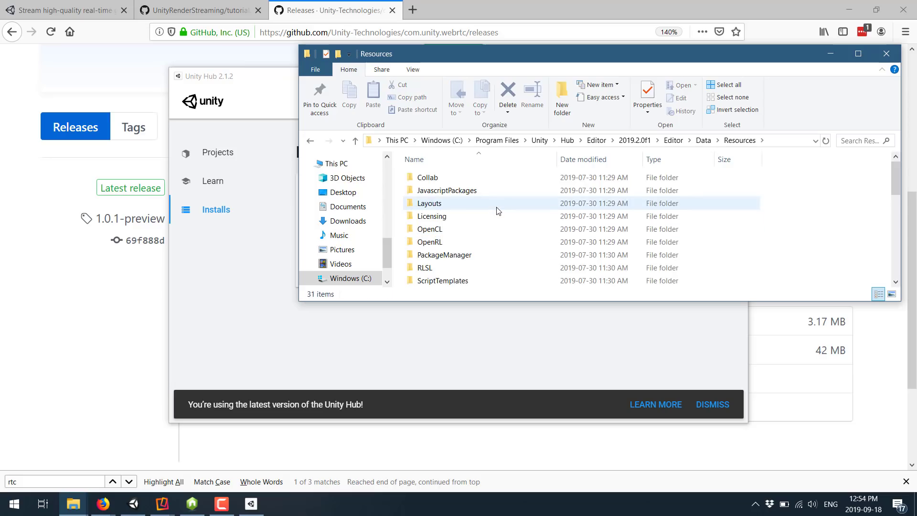
pyautogui.doubleClick(452, 256)
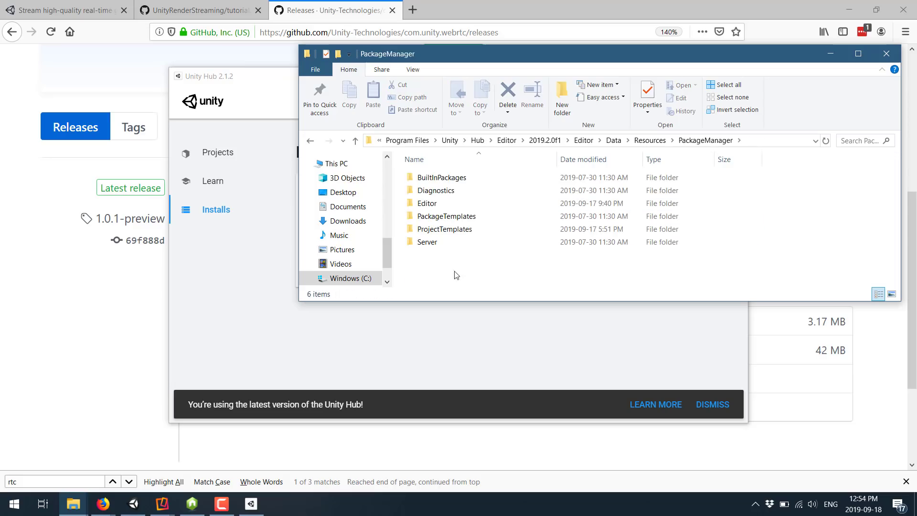
pyautogui.doubleClick(437, 216)
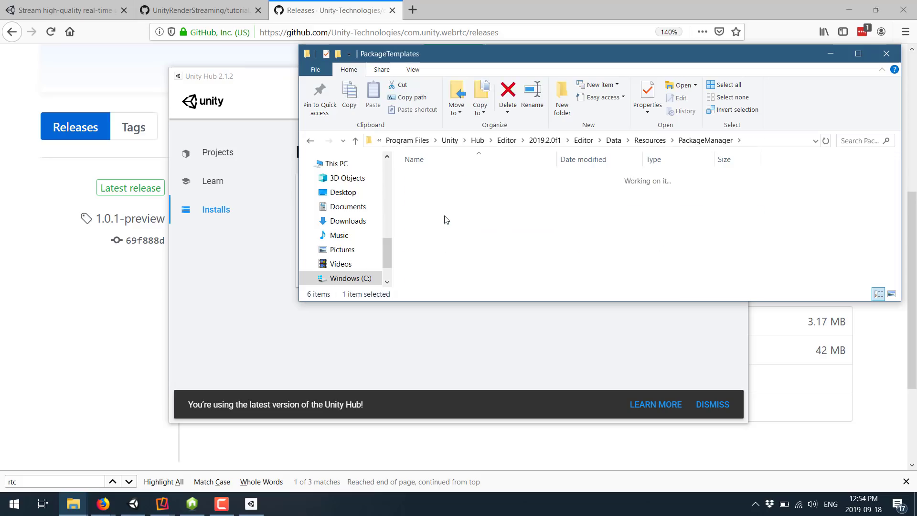
pyautogui.hotkey('alt', 'Left')
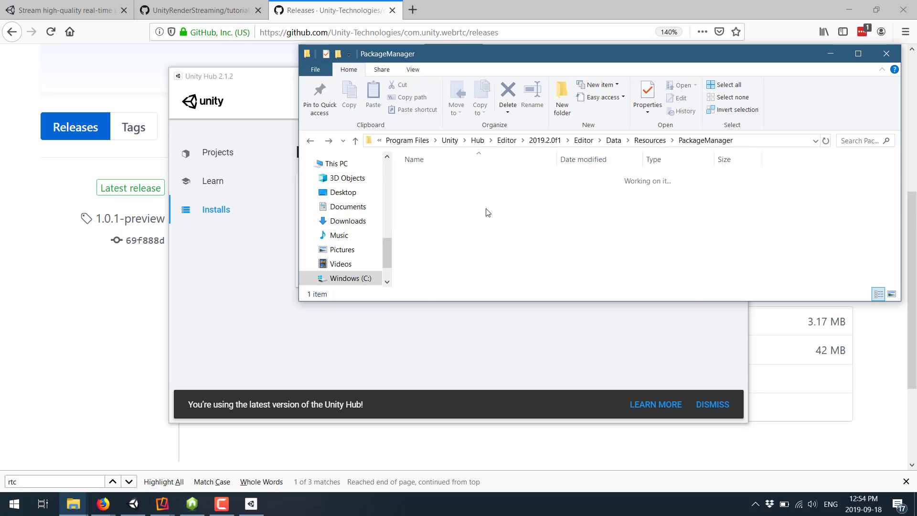
pyautogui.doubleClick(466, 229)
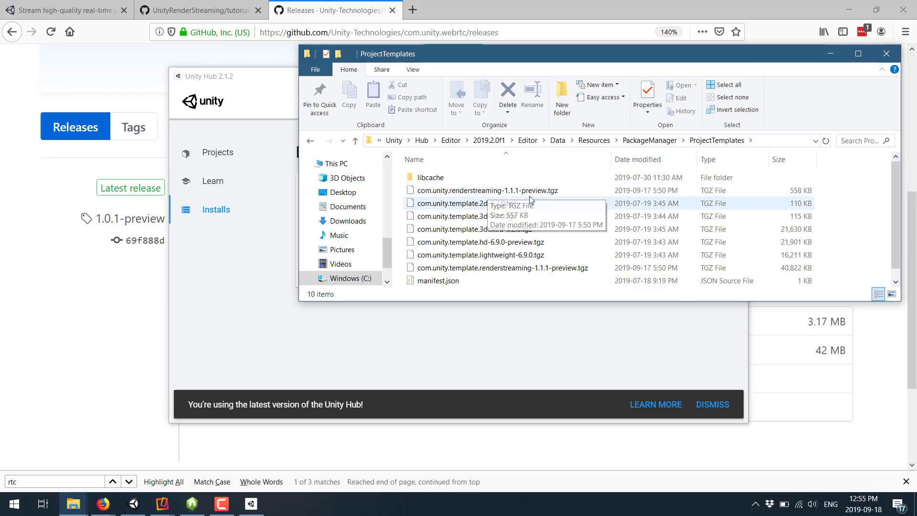
# Select the renderstreaming template .tgz, then return up to the PackageManager folder.
pyautogui.scroll(-1, 549, 225)
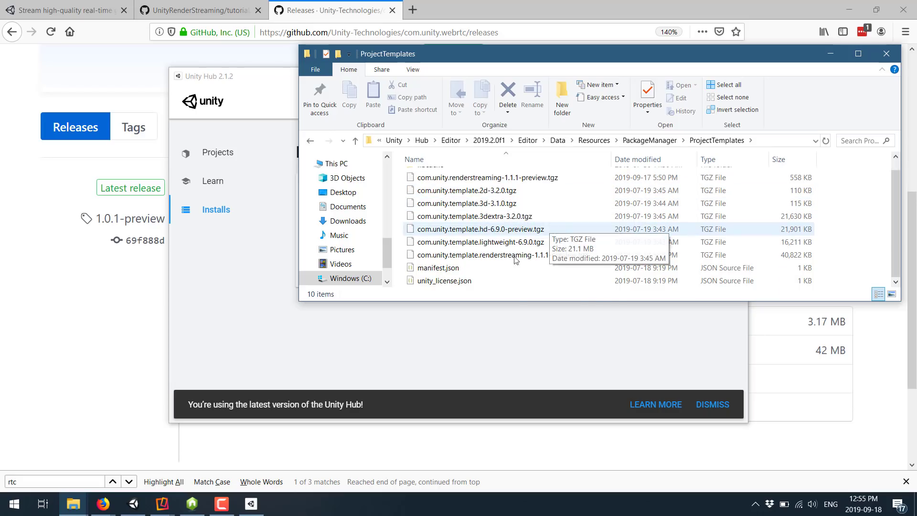
pyautogui.click(419, 255)
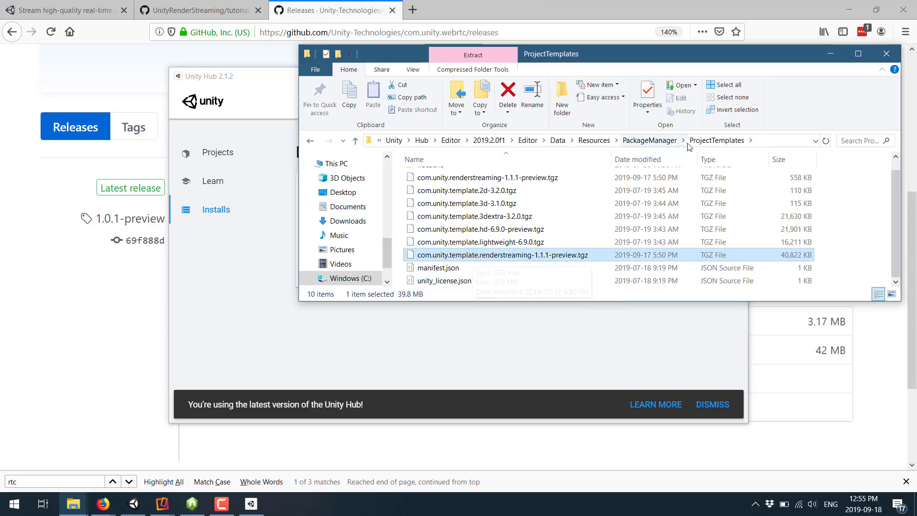
pyautogui.click(672, 141)
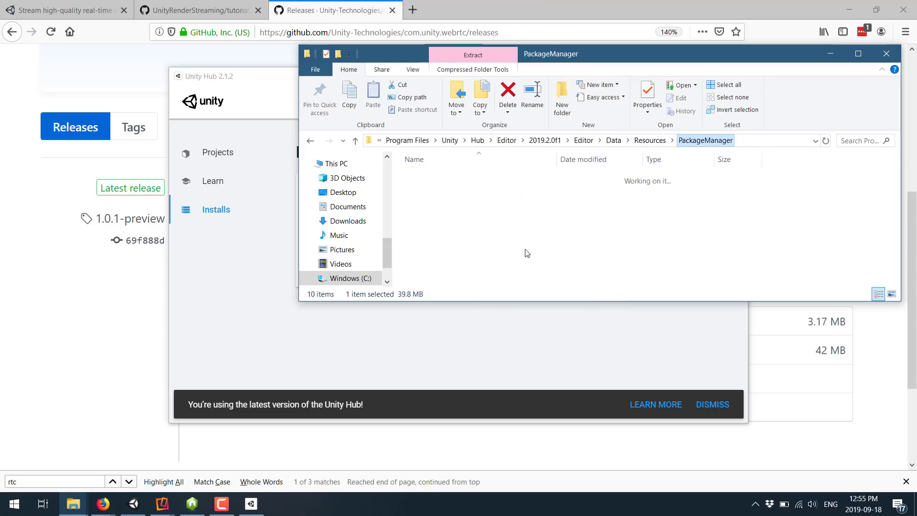
# In PackageManager's Editor folder, look at the com.unity.webrtc-1.0.1-preview and renderstreaming package files.
pyautogui.doubleClick(411, 204)
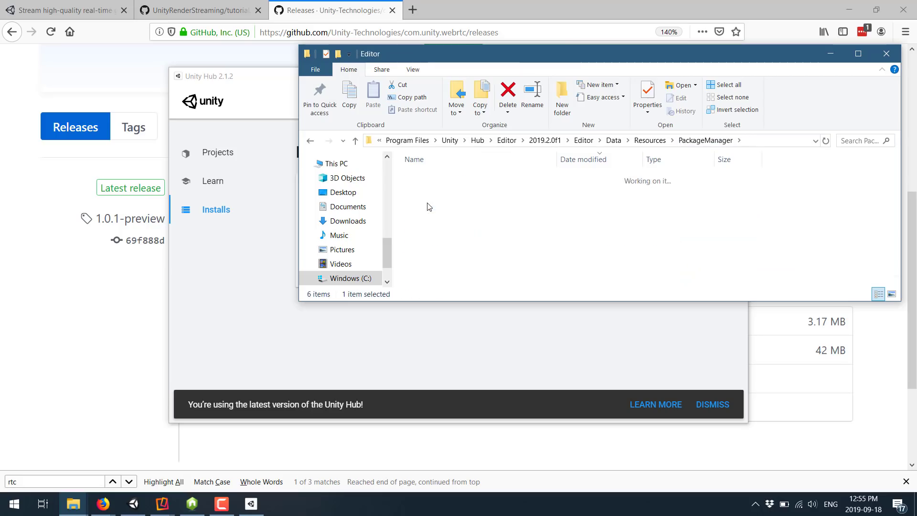
pyautogui.click(471, 177)
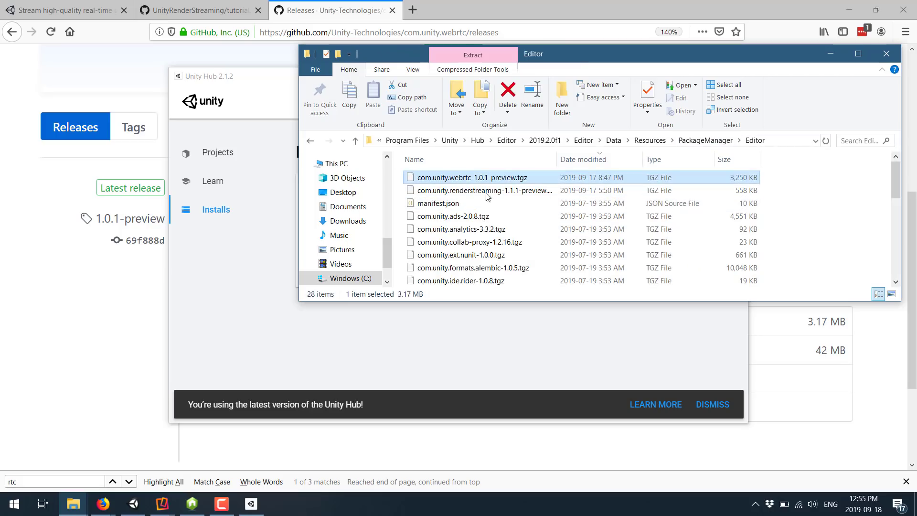
pyautogui.click(477, 192)
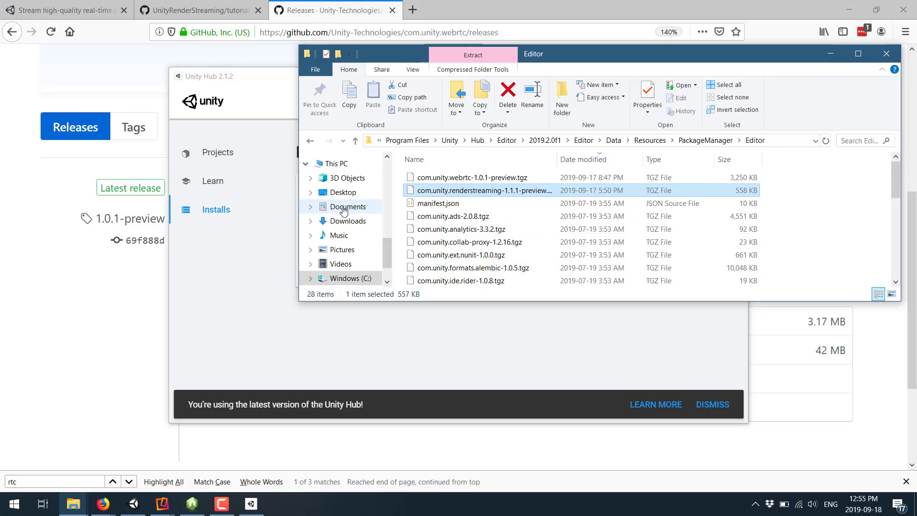
# In Unity Hub's Projects list, start a new project with editor 2019.2.0f1.
pyautogui.click(405, 335)
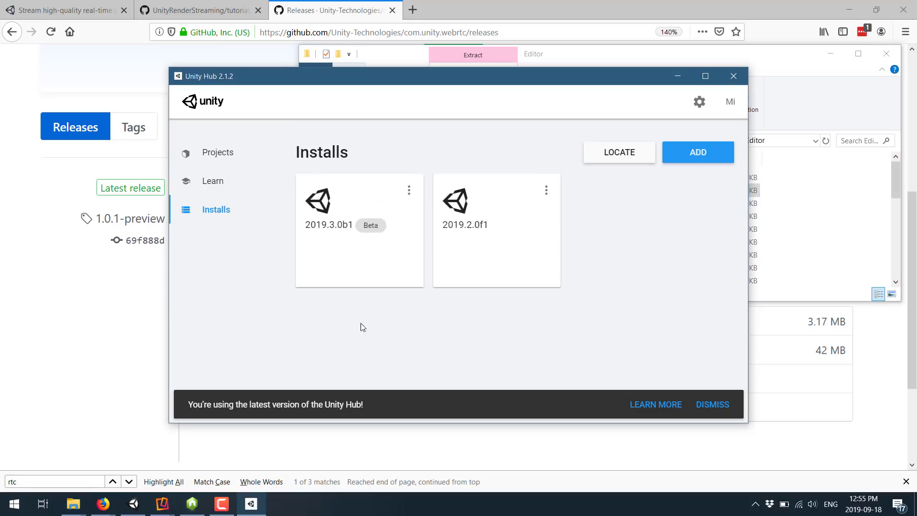
pyautogui.click(206, 163)
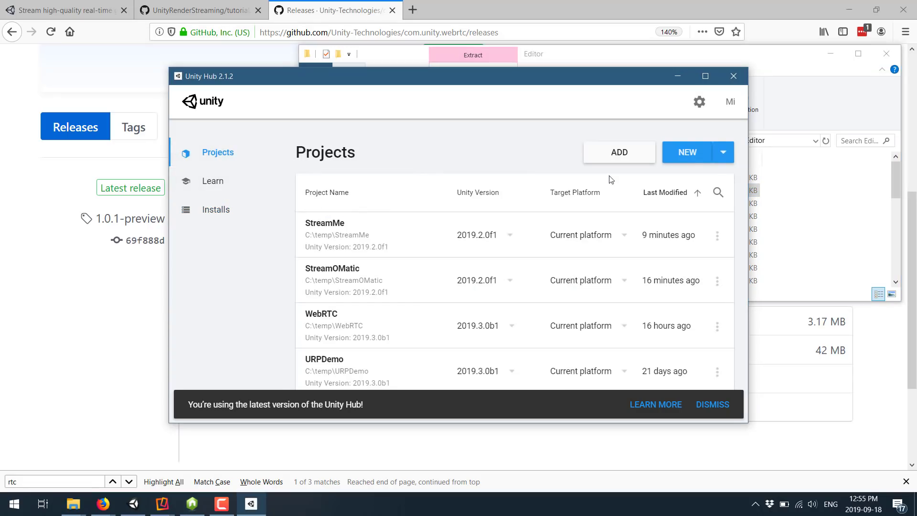
pyautogui.click(723, 153)
pyautogui.click(643, 184)
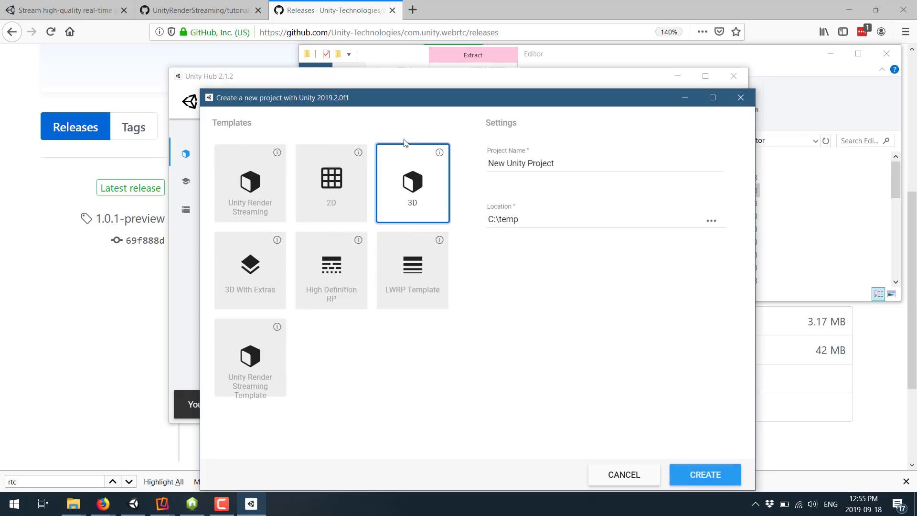
# Pick the Unity Render Streaming Template tile, then cancel the create-project dialog.
pyautogui.click(250, 363)
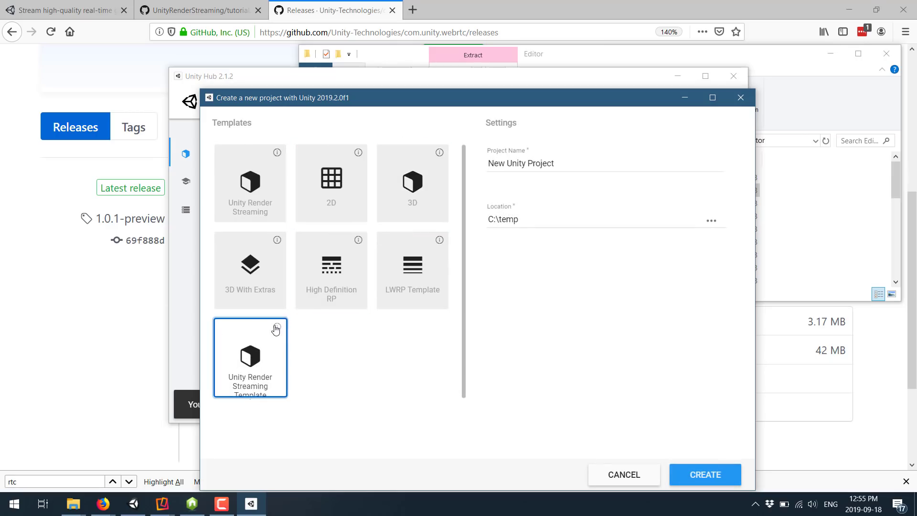
pyautogui.click(617, 474)
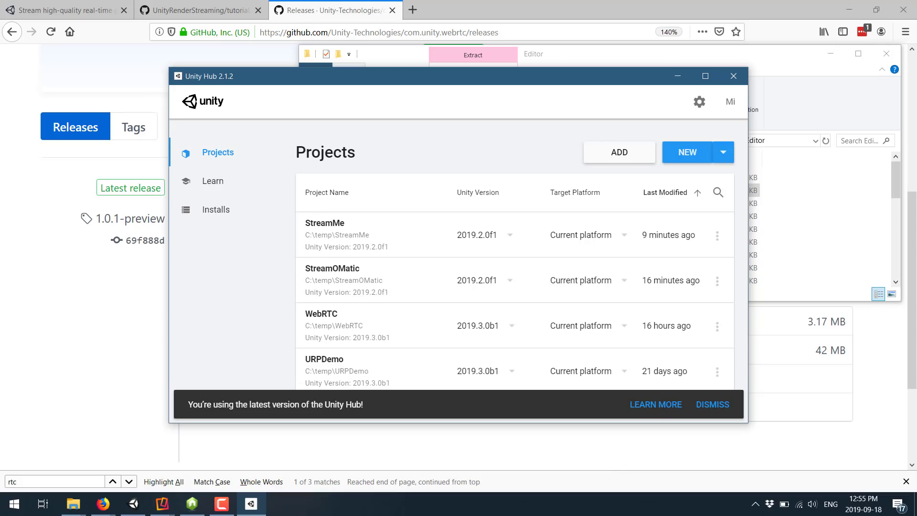
# In the StreamMe editor, open the Package Manager with preview packages listed.
pyautogui.click(133, 501)
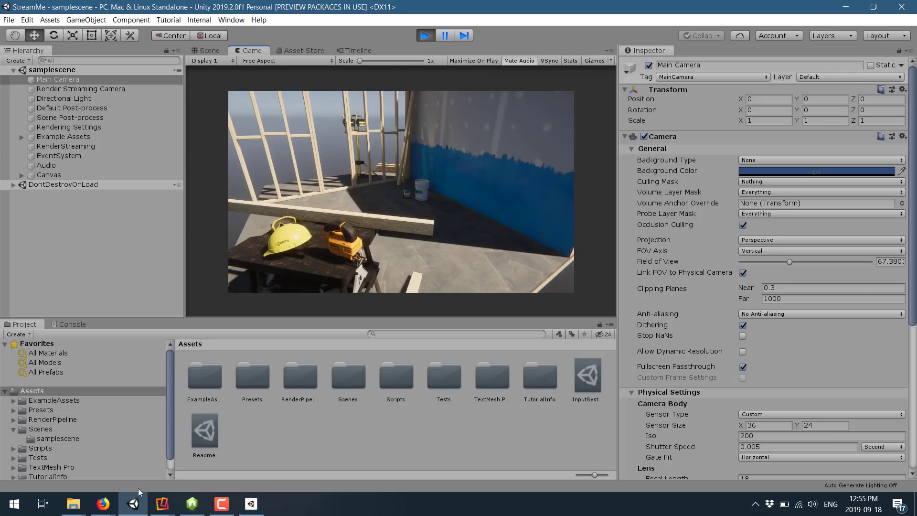
pyautogui.click(226, 21)
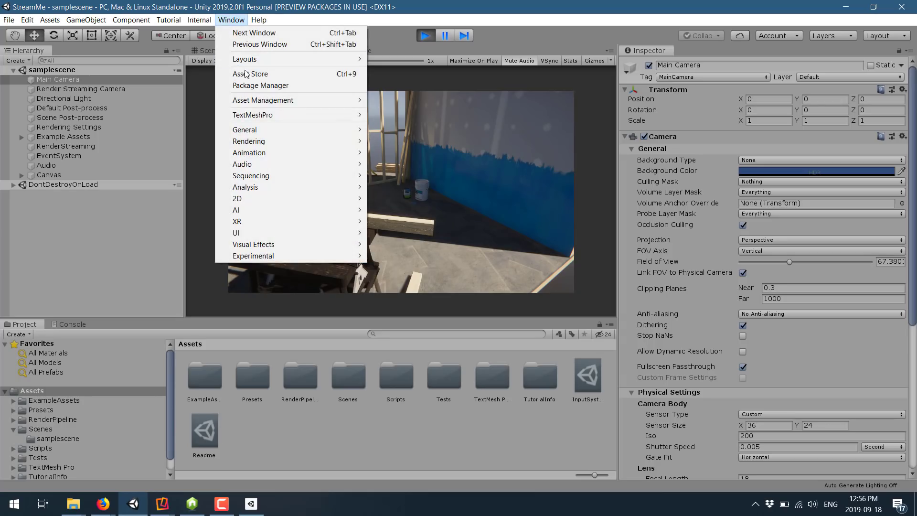
pyautogui.click(261, 85)
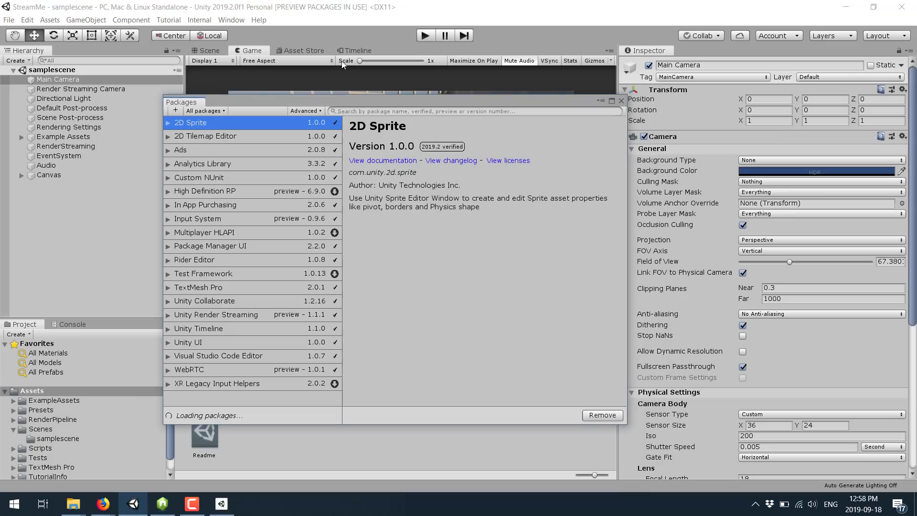
pyautogui.click(319, 110)
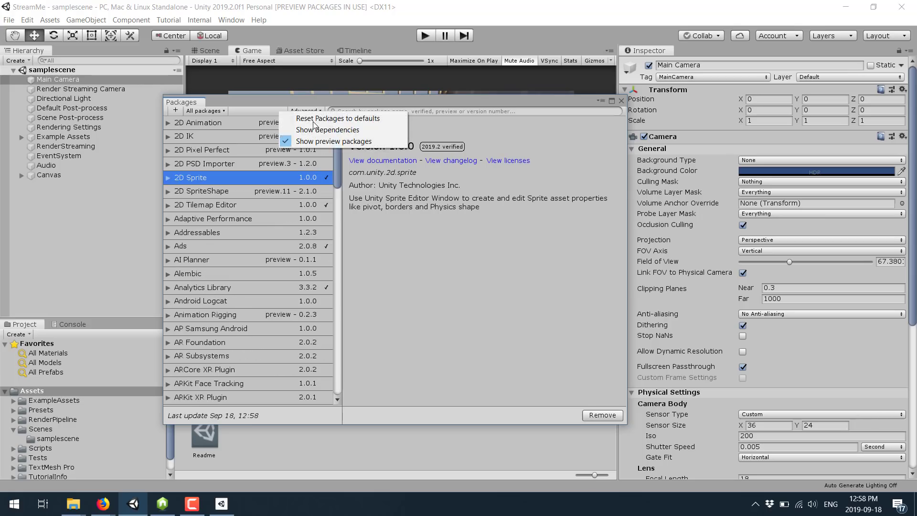
pyautogui.click(477, 245)
# Check that Input System preview 0.9.6 is installed, then close the Packages window.
pyautogui.scroll(-15, 293, 217)
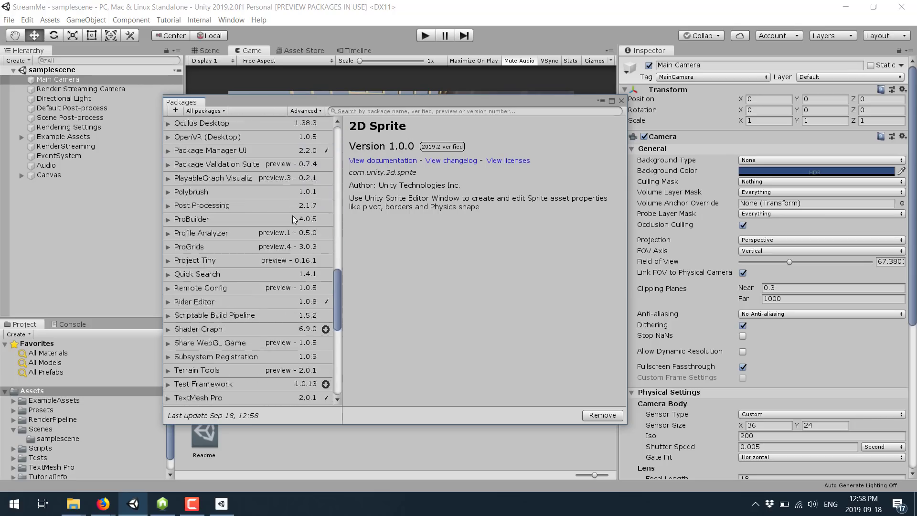
pyautogui.scroll(10, 292, 217)
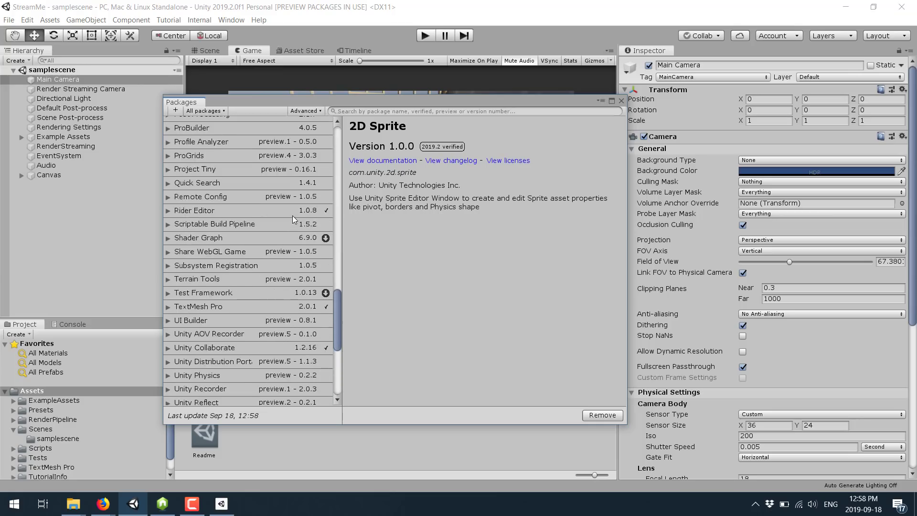
pyautogui.scroll(1, 258, 215)
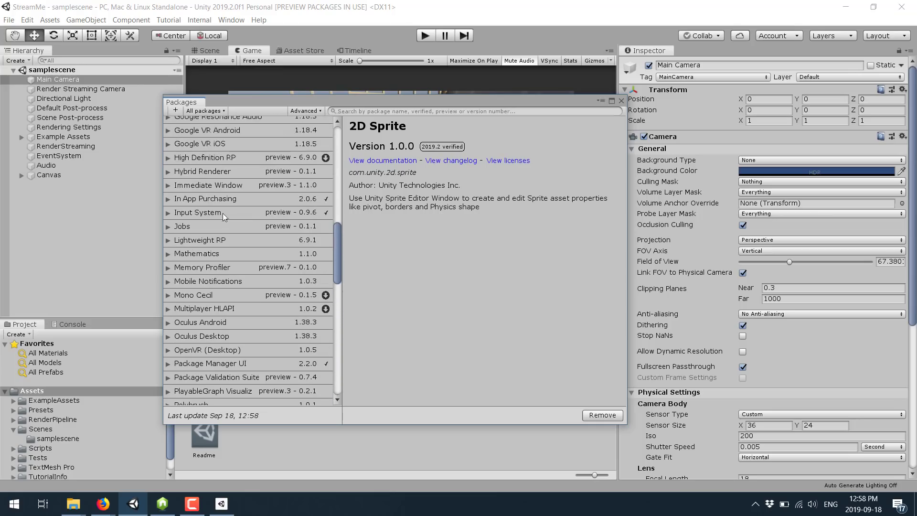
pyautogui.click(210, 213)
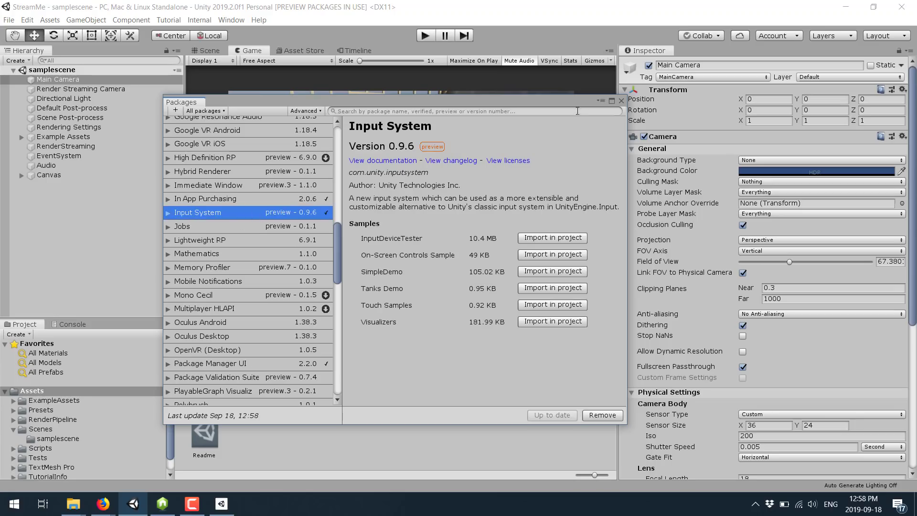
pyautogui.click(622, 101)
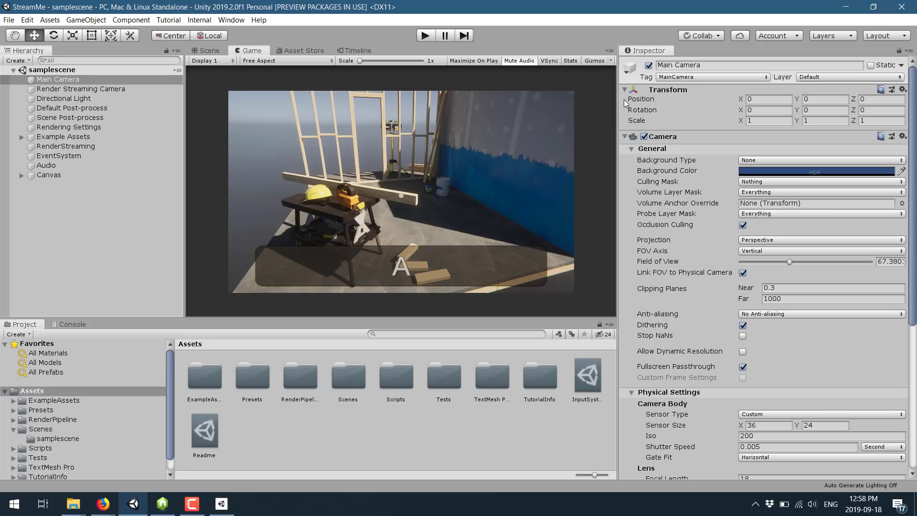
# Inspect RenderStreaming's signaling URL, then reveal the StreamMe Assets folder in File Explorer.
pyautogui.click(57, 147)
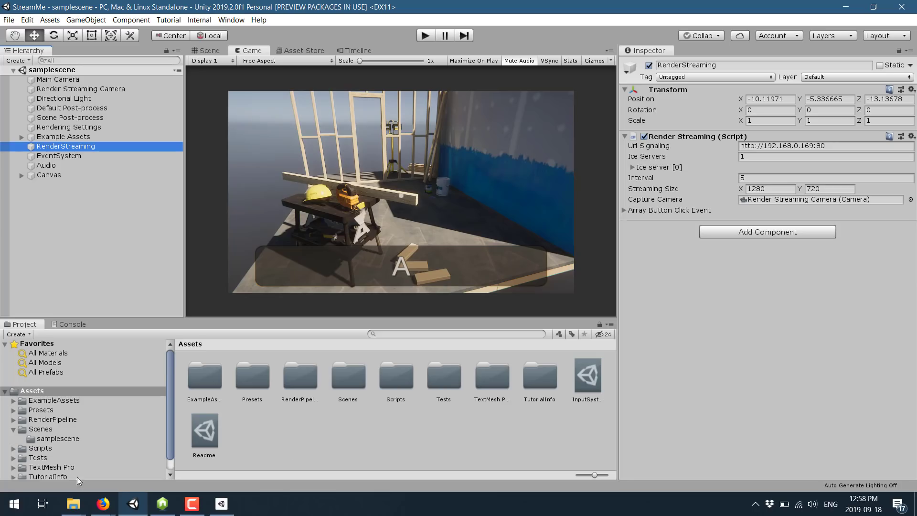
pyautogui.click(31, 392)
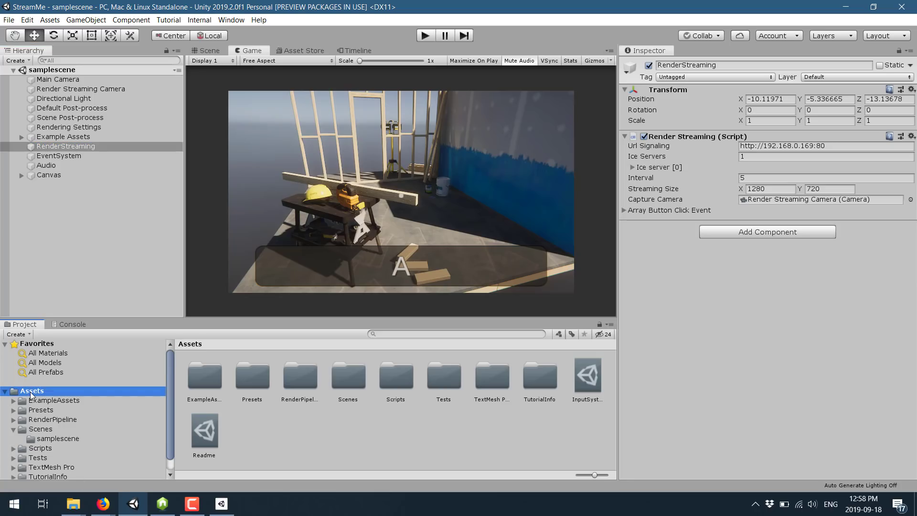
pyautogui.rightClick(31, 393)
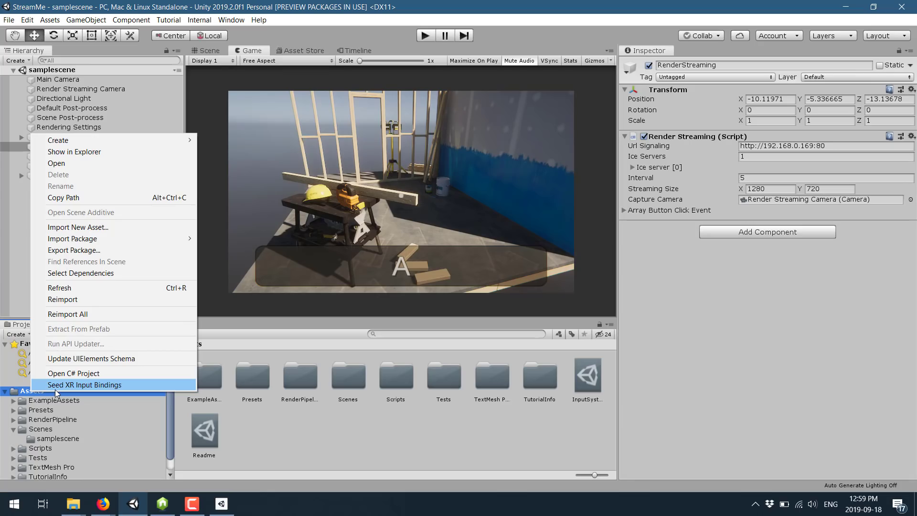
pyautogui.click(98, 152)
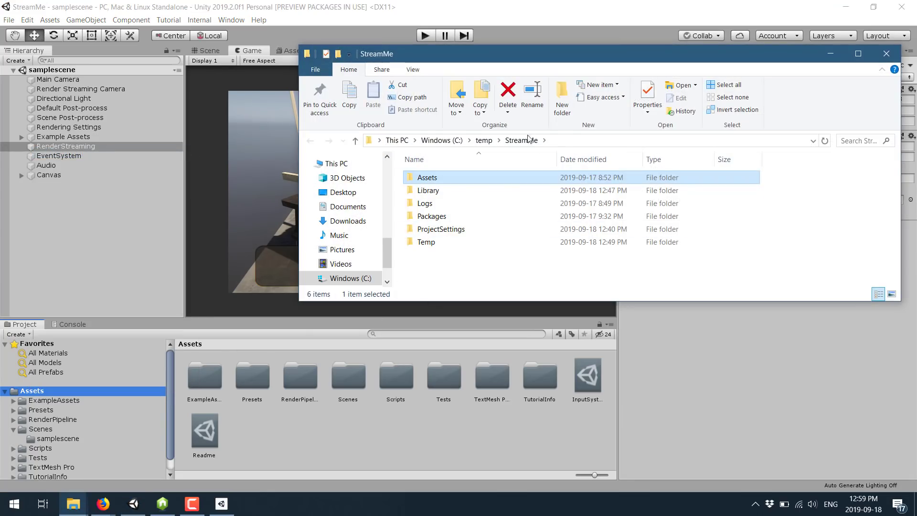
# Launch webserver.exe from Assets\bin~ as the signaling server, then return to Unity.
pyautogui.doubleClick(427, 178)
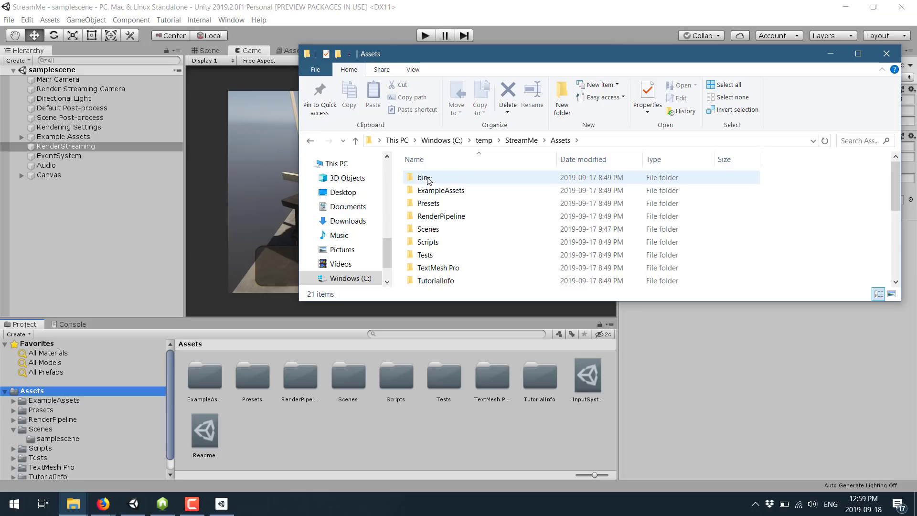
pyautogui.doubleClick(427, 179)
pyautogui.doubleClick(455, 181)
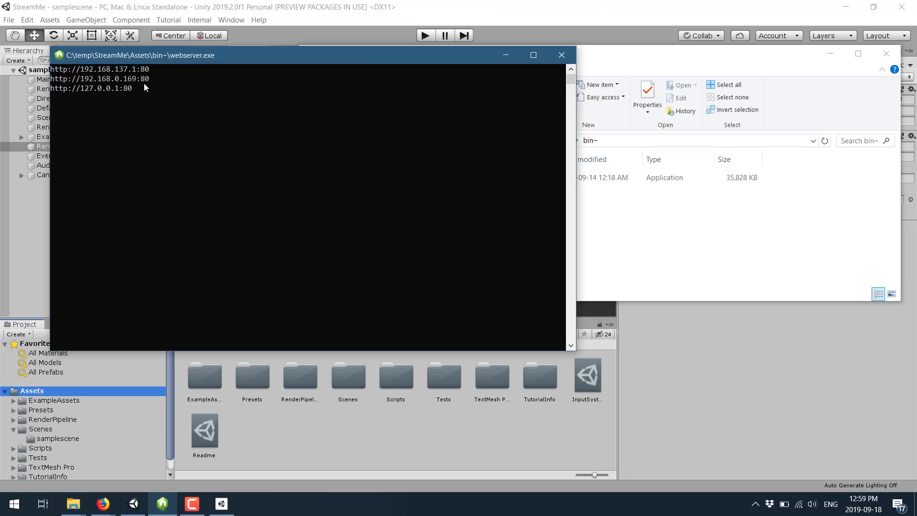
pyautogui.click(433, 1)
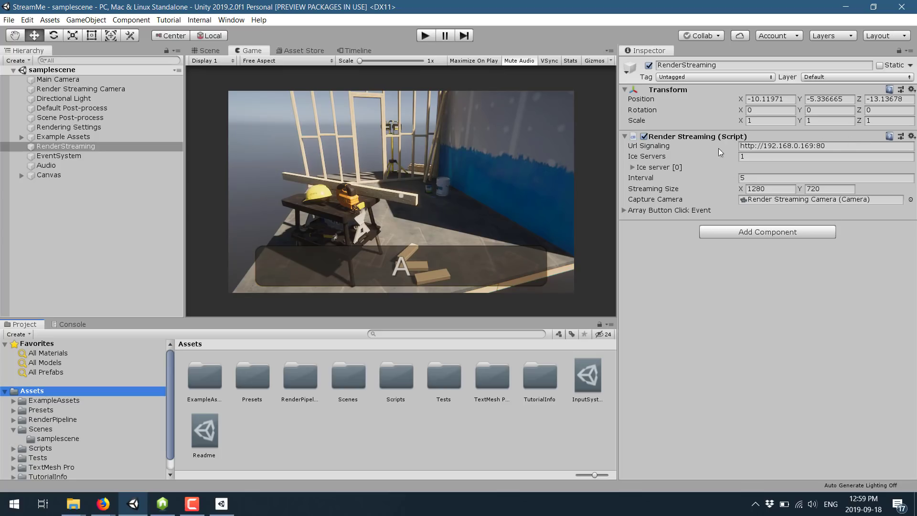
# Enter play mode and start the video stream on the Firefox page.
pyautogui.click(426, 35)
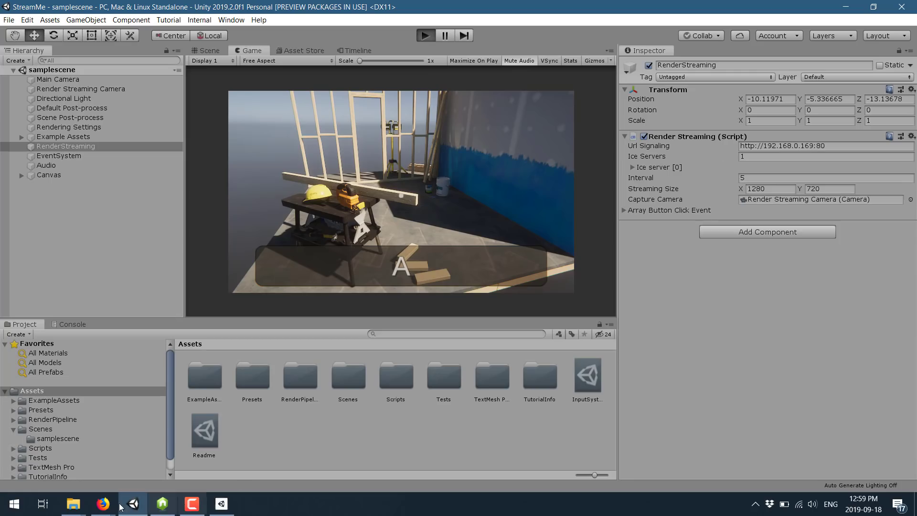
pyautogui.moveTo(103, 504)
pyautogui.click(188, 460)
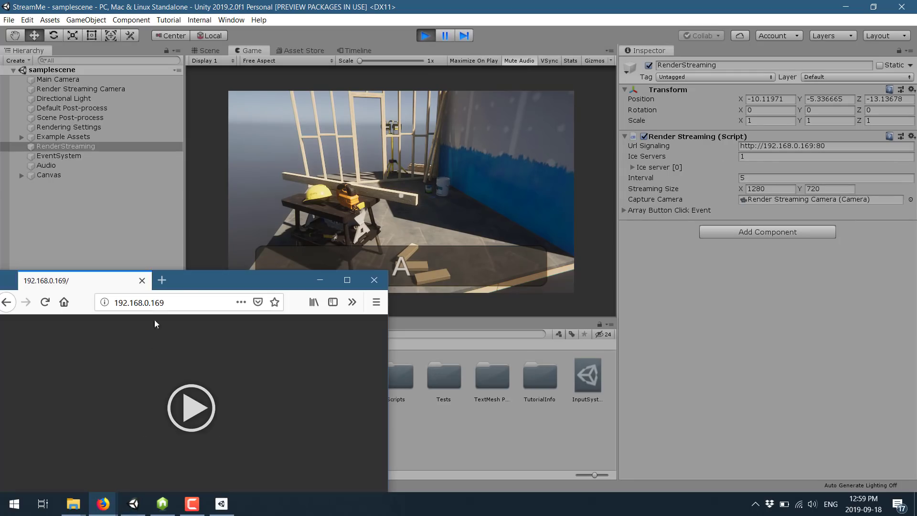
pyautogui.click(191, 407)
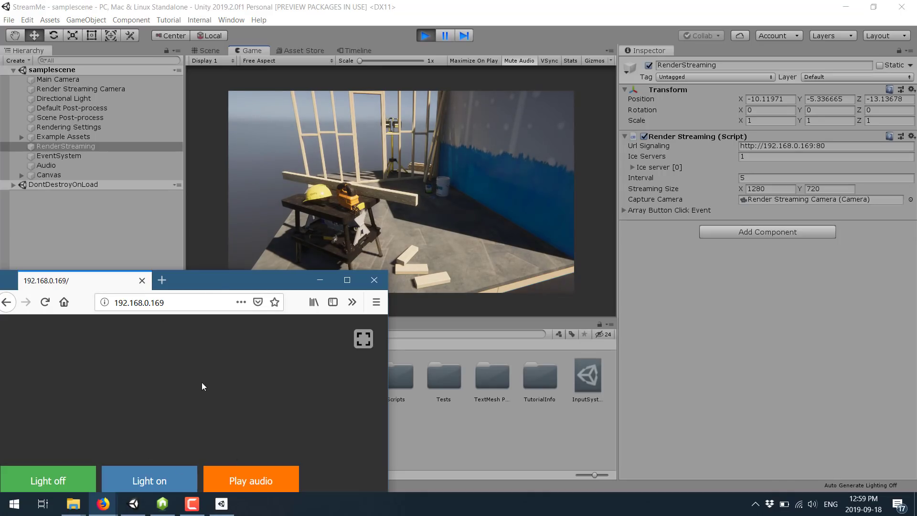
# Swing the streamed camera around by dragging and move it forward with W.
pyautogui.moveTo(199, 365); pyautogui.dragTo(165, 411)
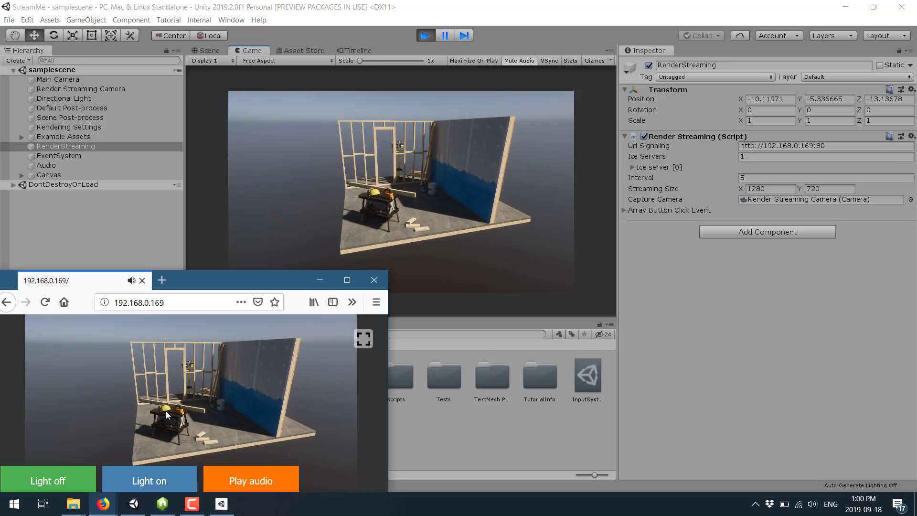
pyautogui.moveTo(212, 404)
pyautogui.mouseDown()
pyautogui.moveTo(228, 406)
pyautogui.moveTo(209, 407)
pyautogui.mouseUp()
pyautogui.press('w')
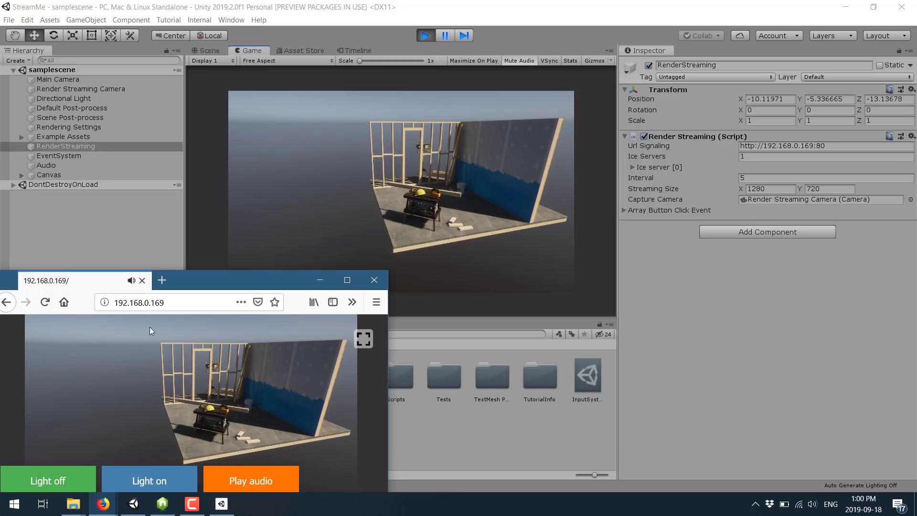
# Reposition the browser window beside the Unity editor and bring the stream page forward.
pyautogui.moveTo(245, 284); pyautogui.dragTo(341, 261)
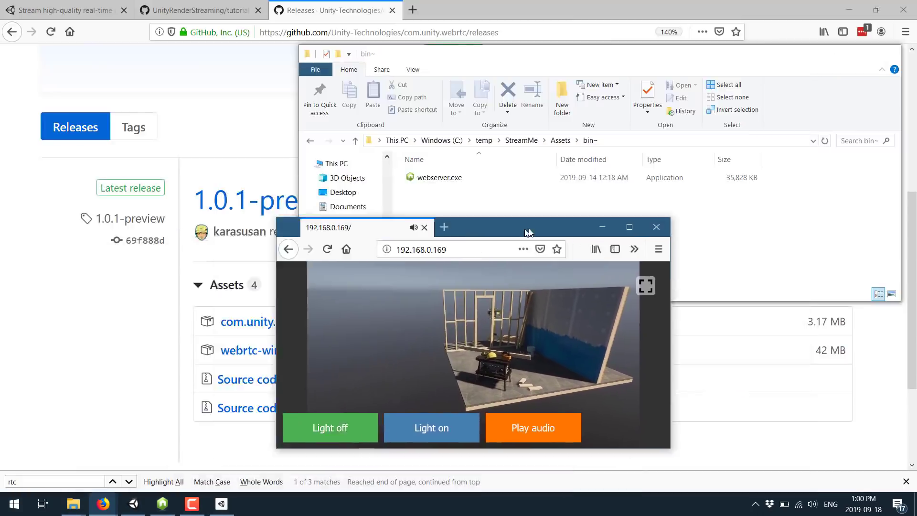
pyautogui.moveTo(529, 233); pyautogui.dragTo(293, 246)
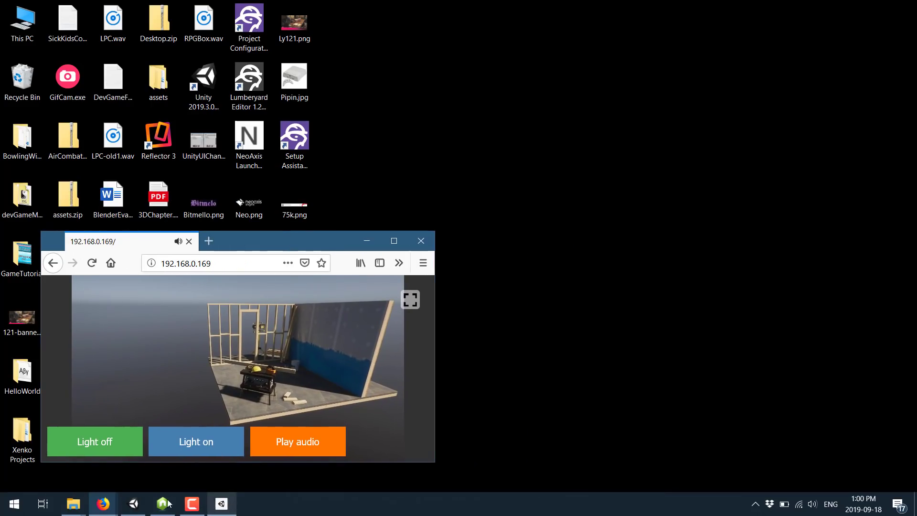
pyautogui.click(133, 503)
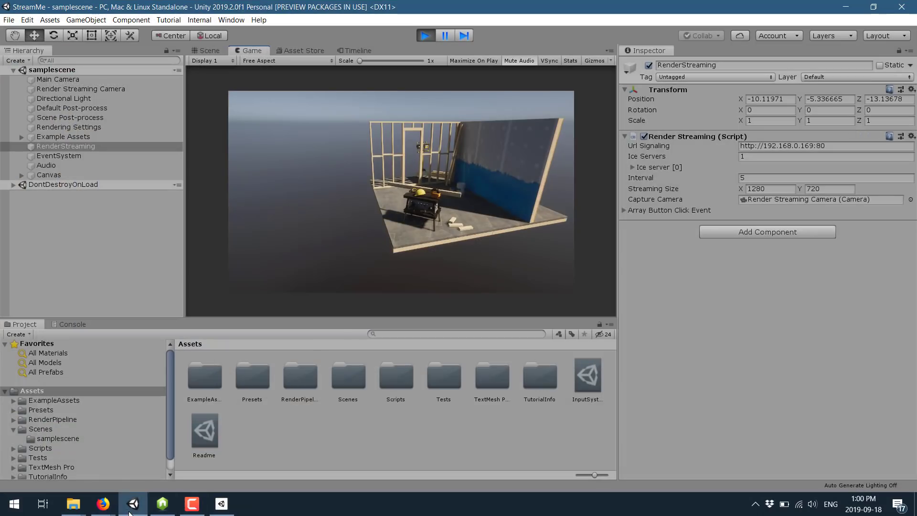
pyautogui.moveTo(103, 503)
pyautogui.click(190, 455)
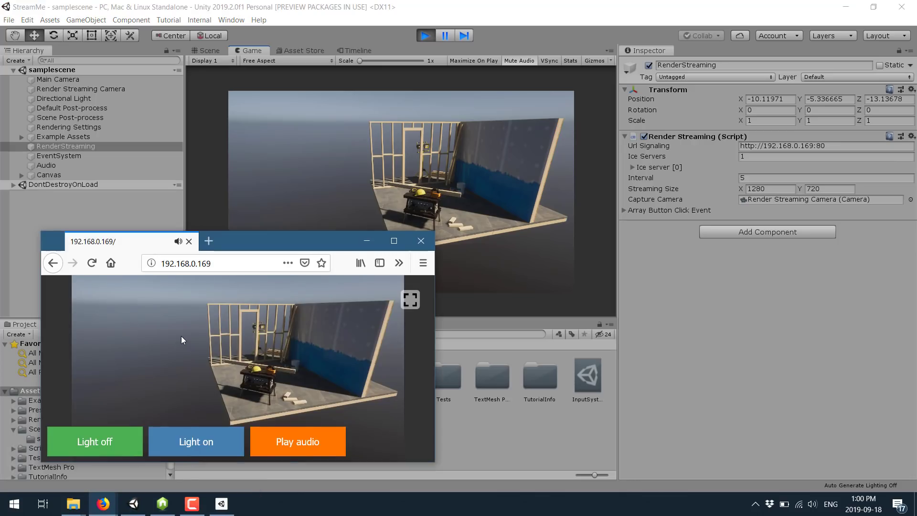
# Move the streamed camera back, right and left with the S, D and A keys.
pyautogui.press('s')
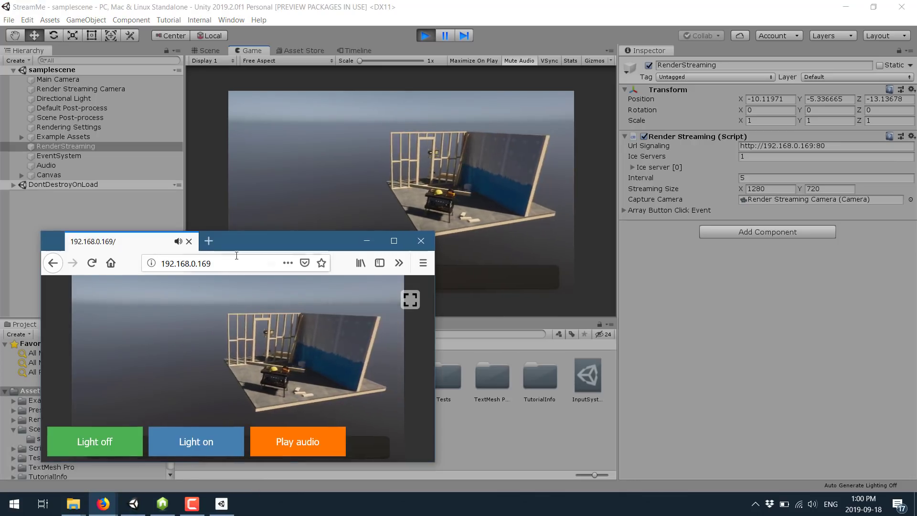
pyautogui.press('d')
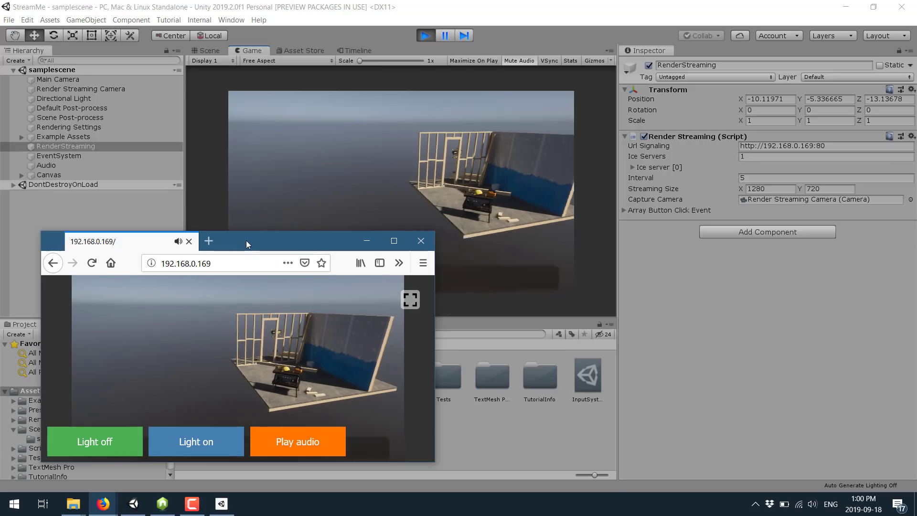
pyautogui.moveTo(247, 242); pyautogui.dragTo(486, 301)
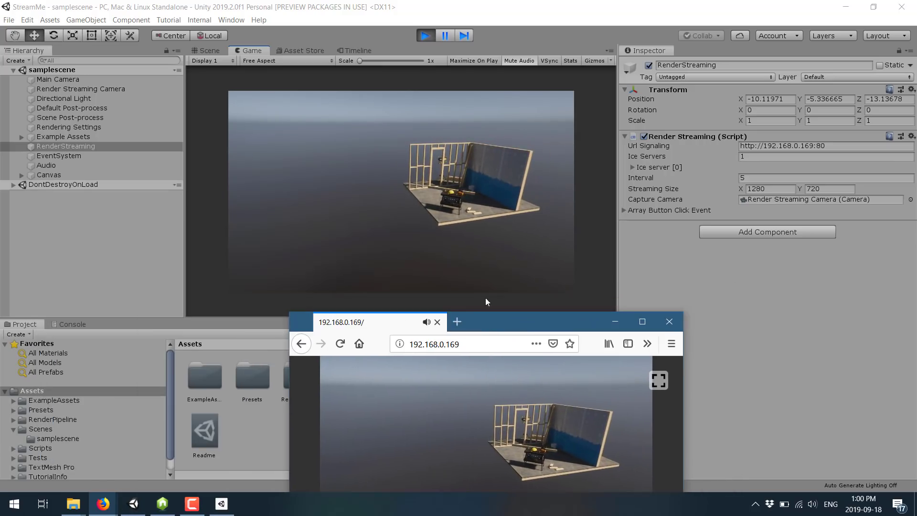
pyautogui.press('a')
pyautogui.press('s')
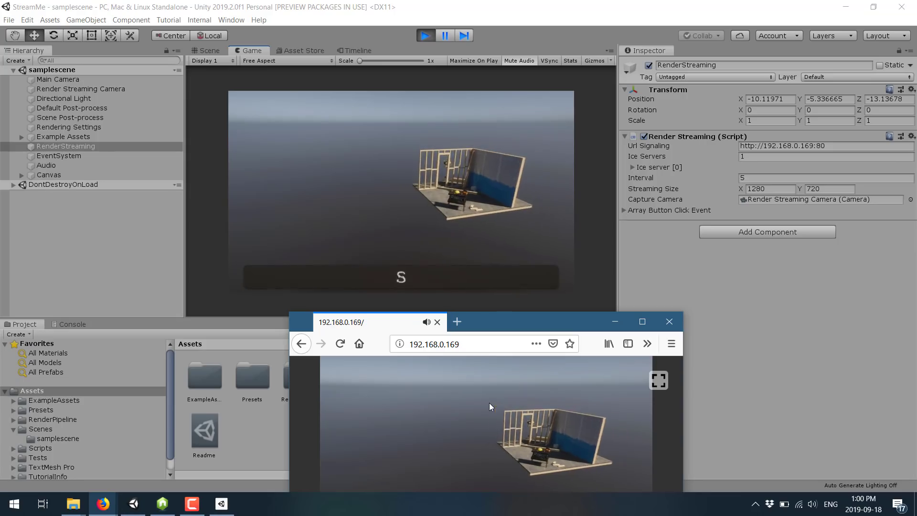
pyautogui.press('d')
pyautogui.press('f')
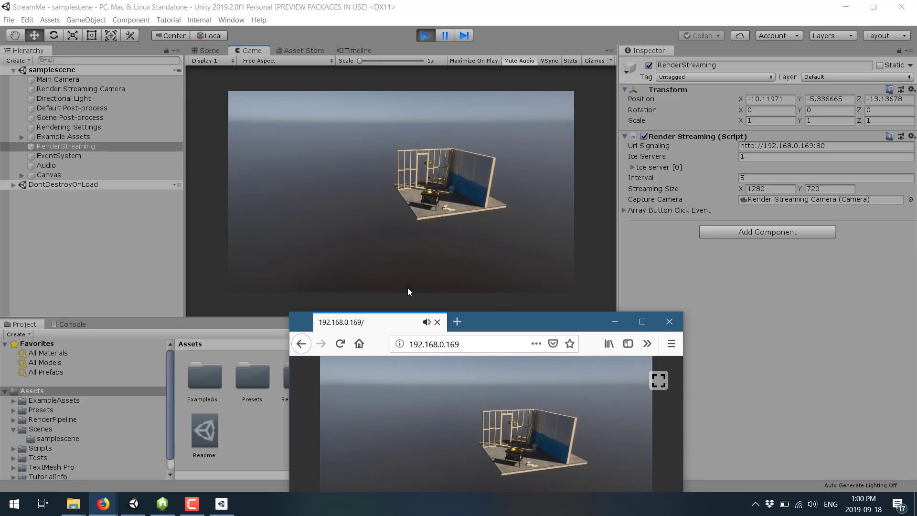
# Close the Firefox stream window, leaving the StreamMe scene playing in Unity.
pyautogui.click(669, 322)
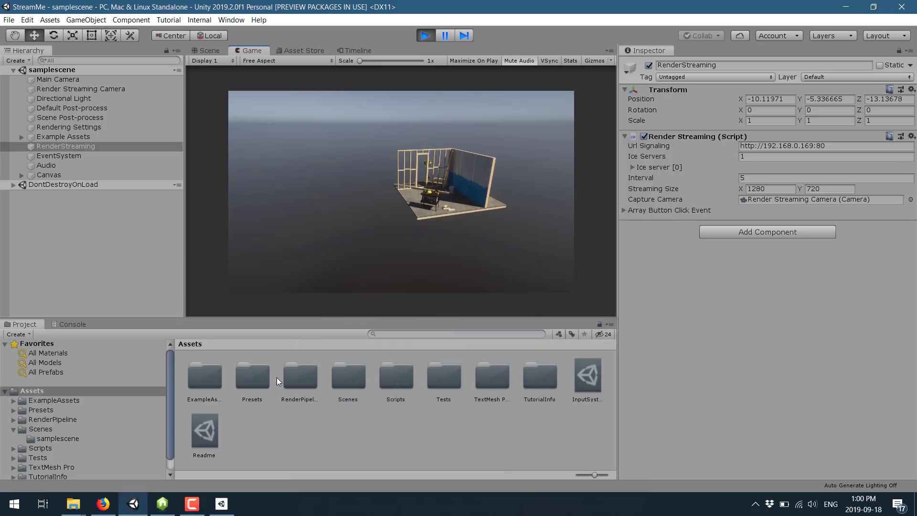